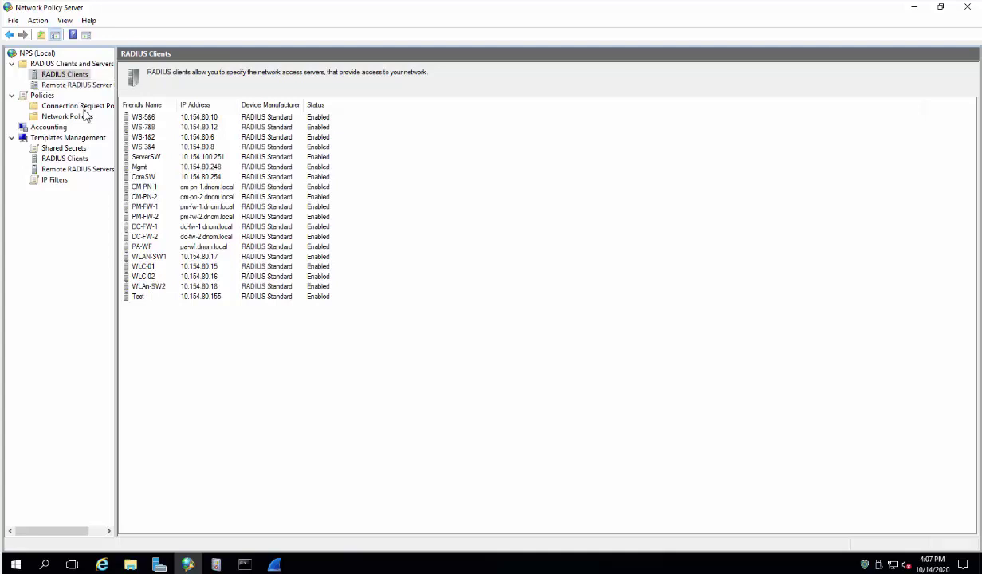
pyautogui.click(62, 149)
pyautogui.rightClick(145, 118)
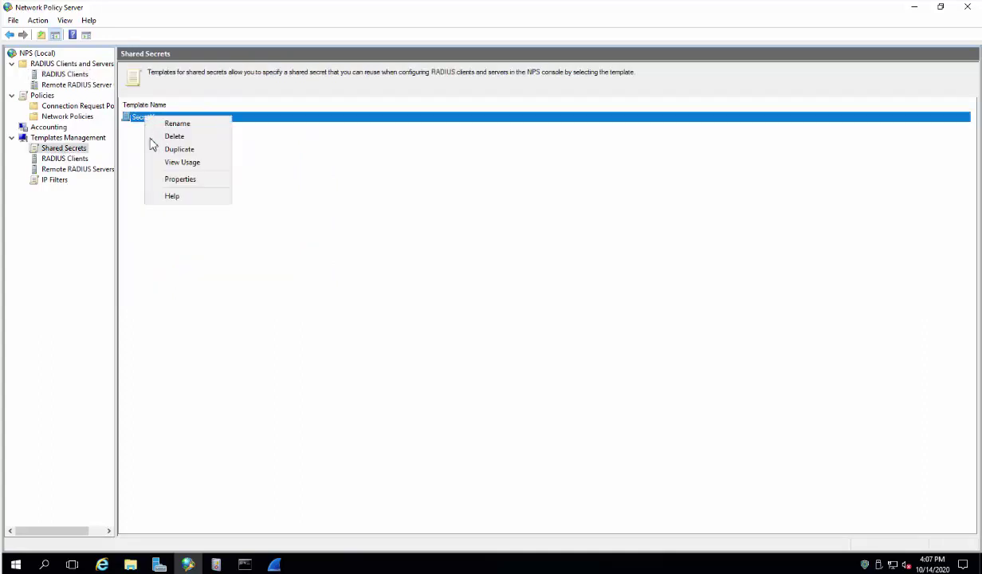
pyautogui.click(201, 180)
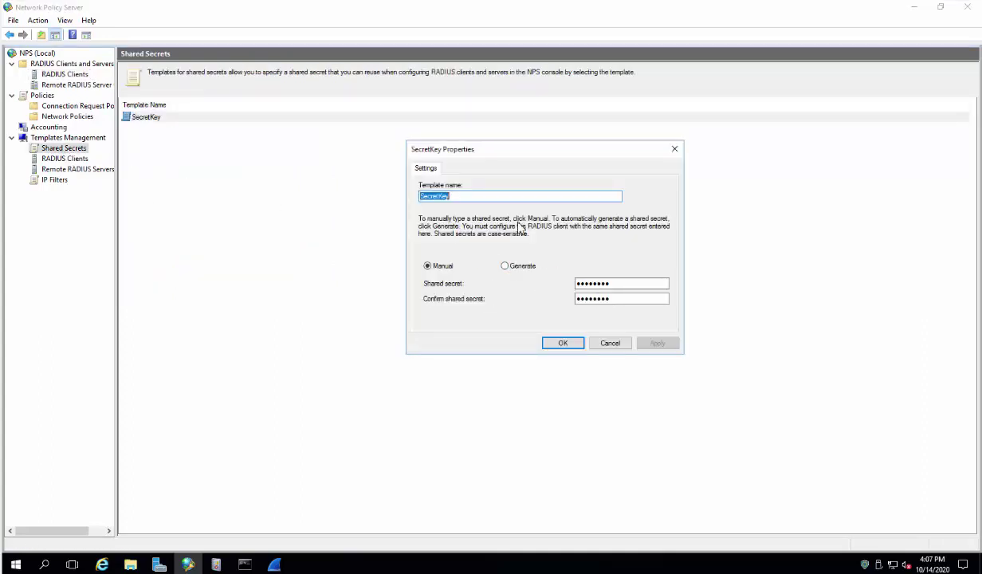
pyautogui.click(610, 344)
pyautogui.click(64, 159)
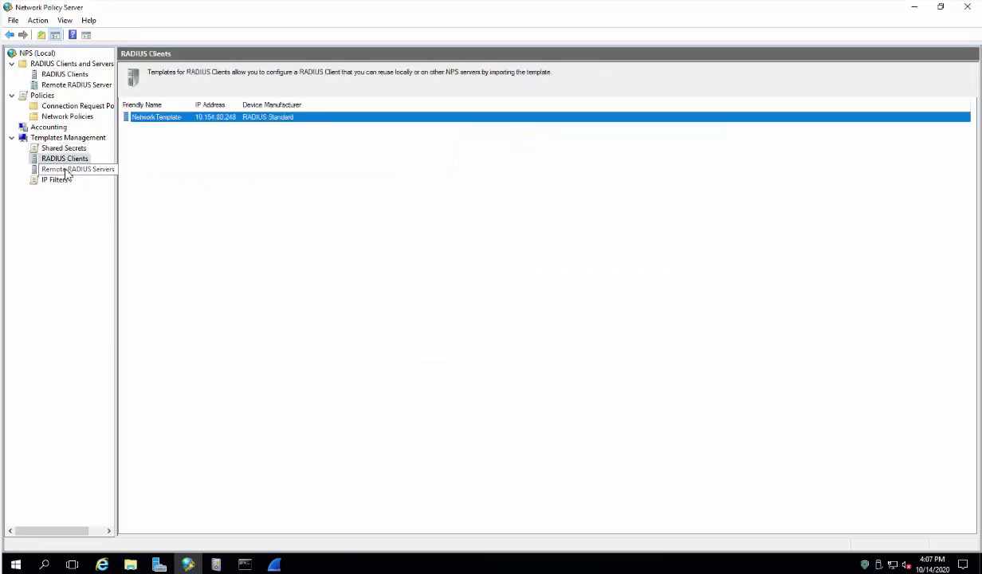
pyautogui.click(68, 170)
pyautogui.click(70, 159)
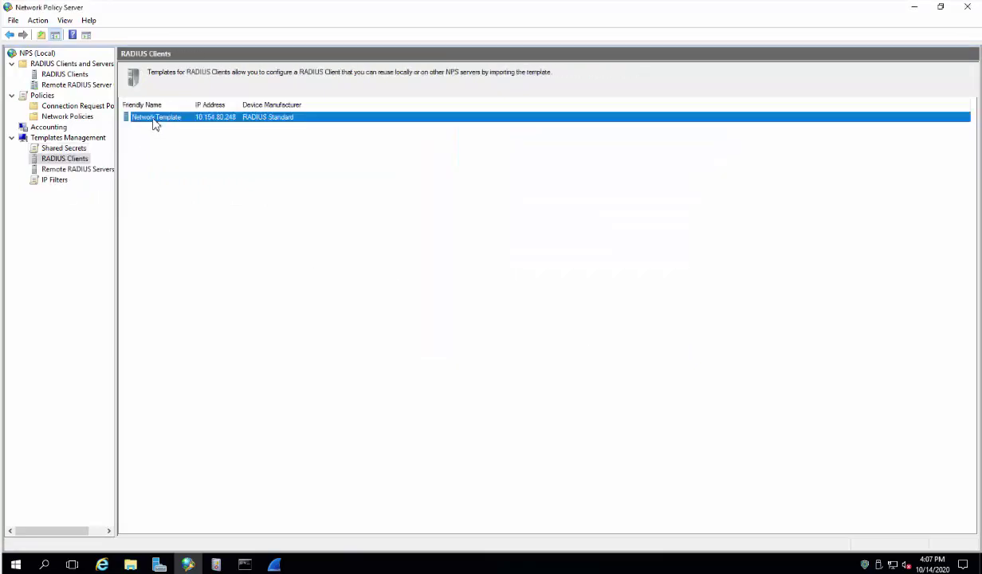
pyautogui.rightClick(156, 123)
pyautogui.click(196, 182)
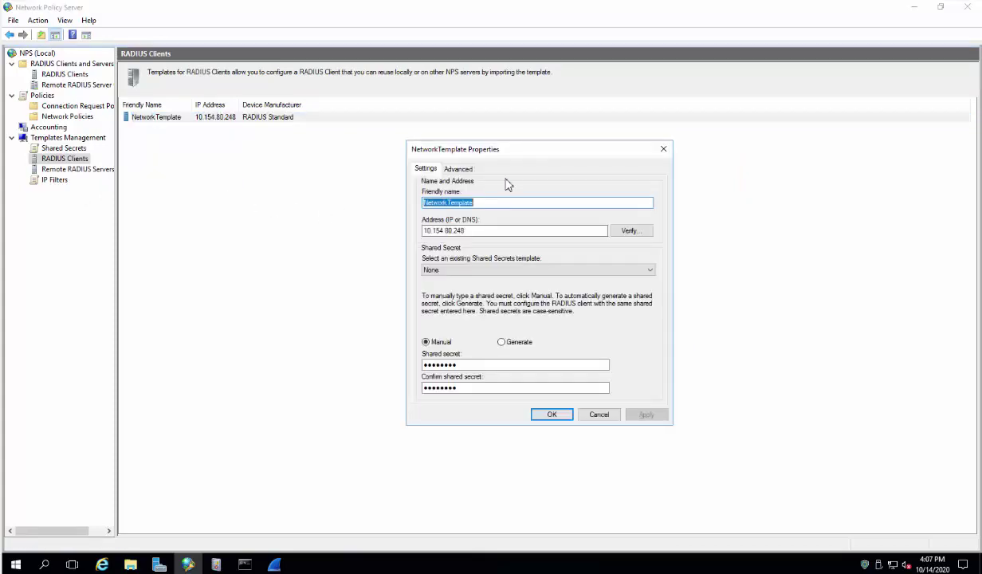
pyautogui.click(457, 169)
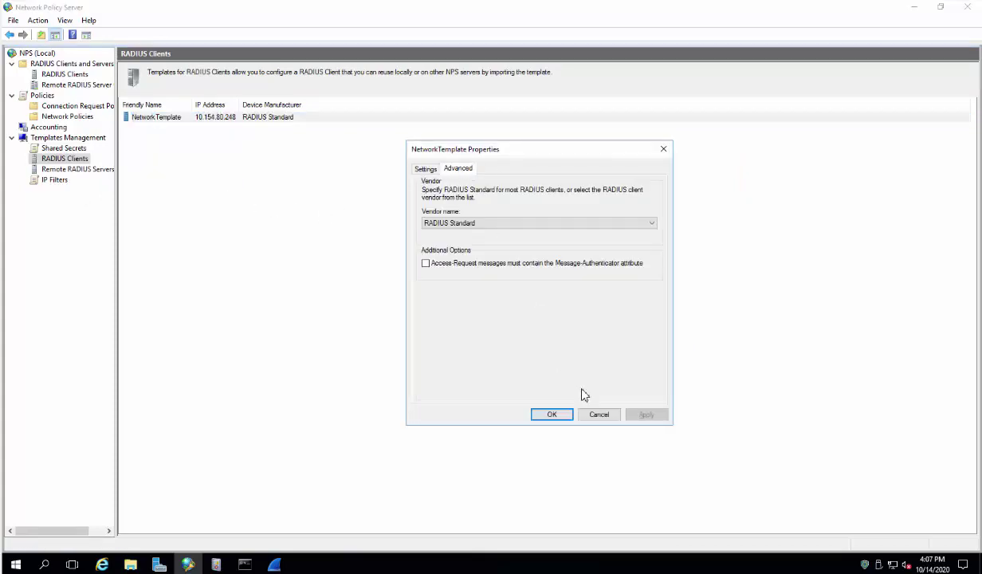
pyautogui.click(598, 415)
pyautogui.click(65, 75)
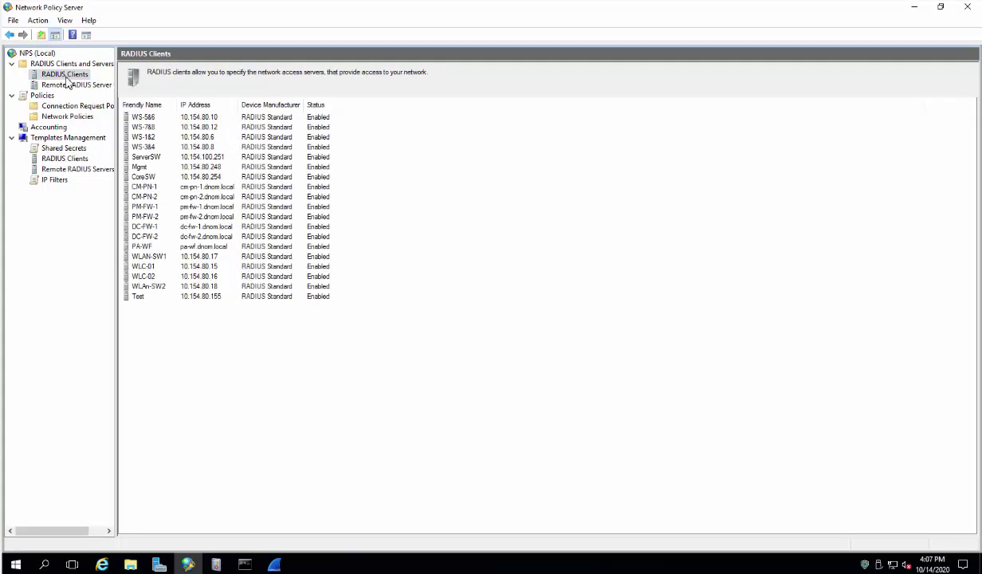
pyautogui.rightClick(142, 226)
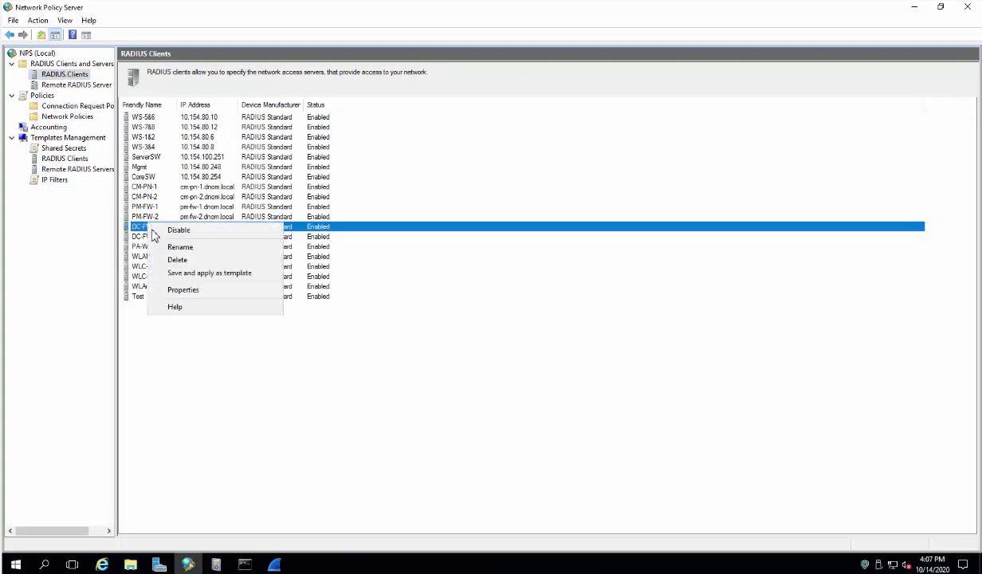
pyautogui.click(182, 291)
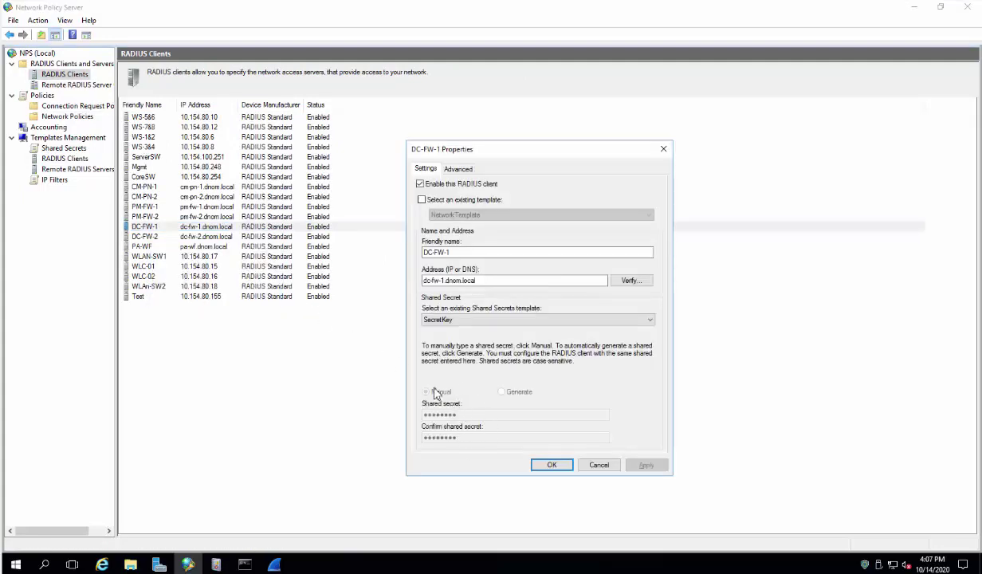
pyautogui.click(464, 322)
pyautogui.click(469, 323)
pyautogui.click(461, 171)
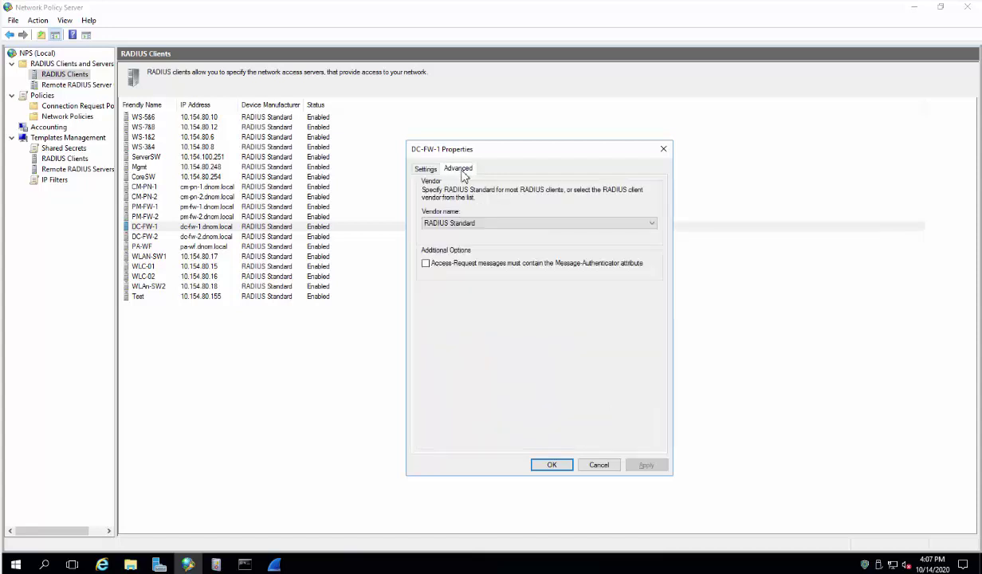
pyautogui.click(596, 465)
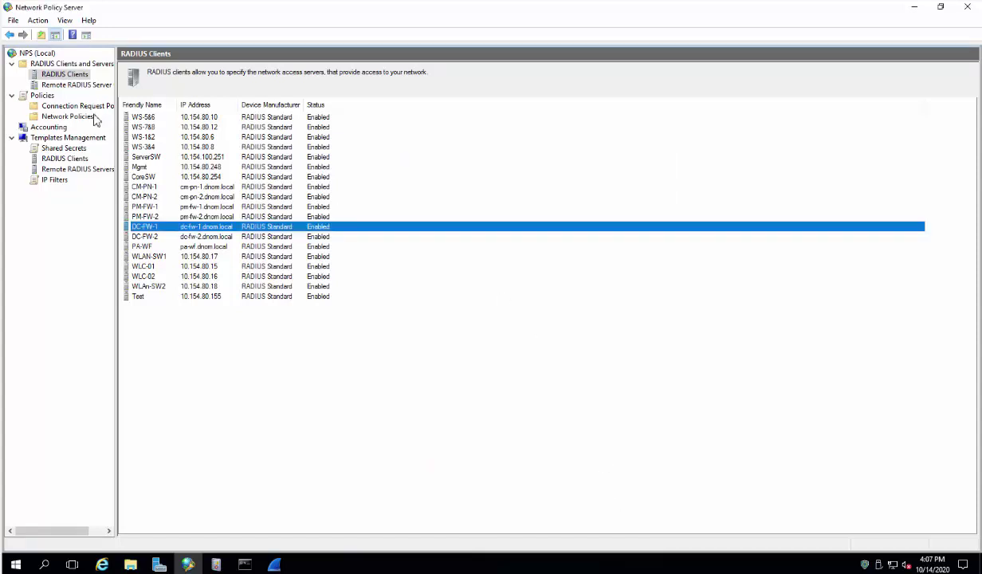
# - Show the network policies and open the DNMC_Admin policy's properties
pyautogui.click(70, 107)
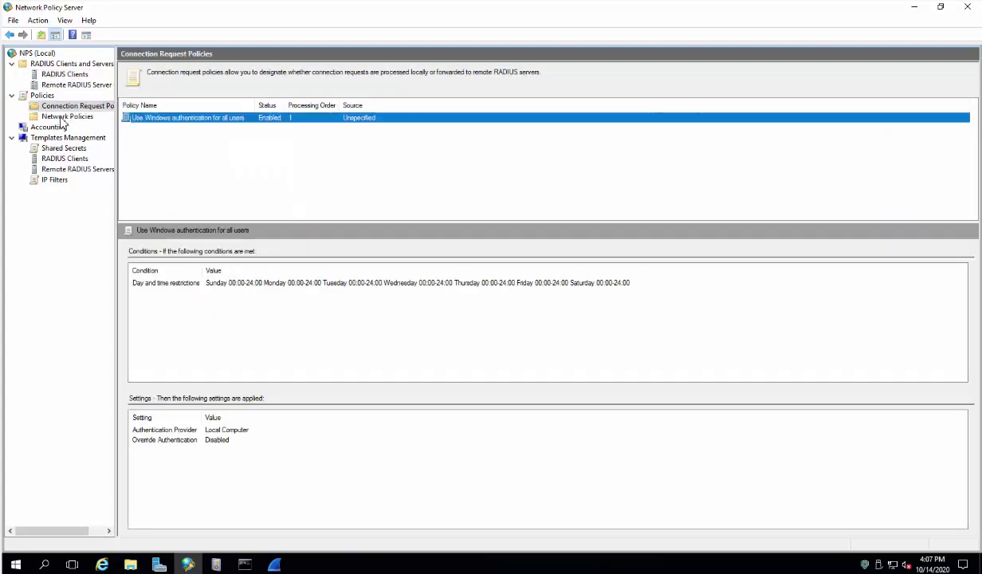
pyautogui.click(63, 118)
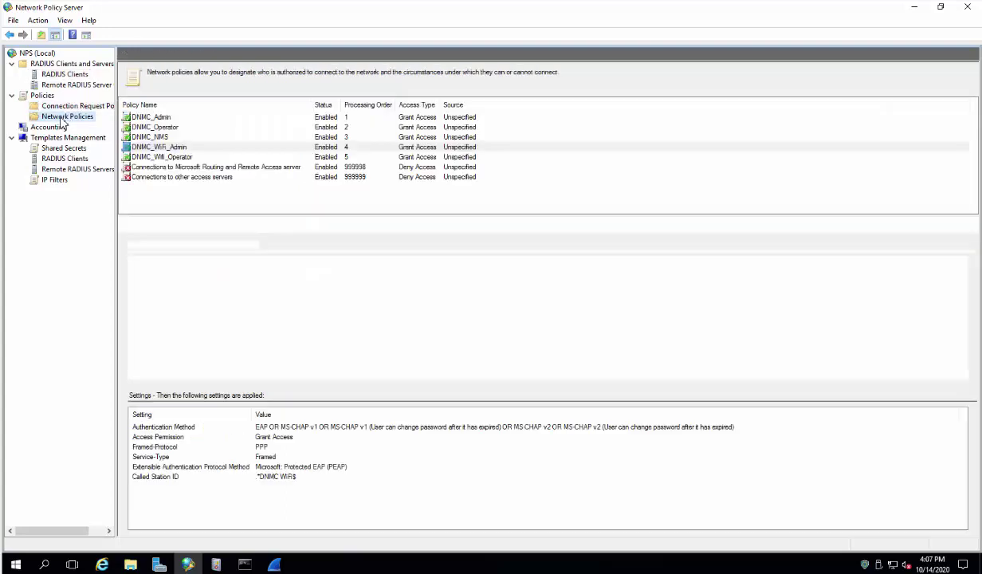
pyautogui.click(160, 117)
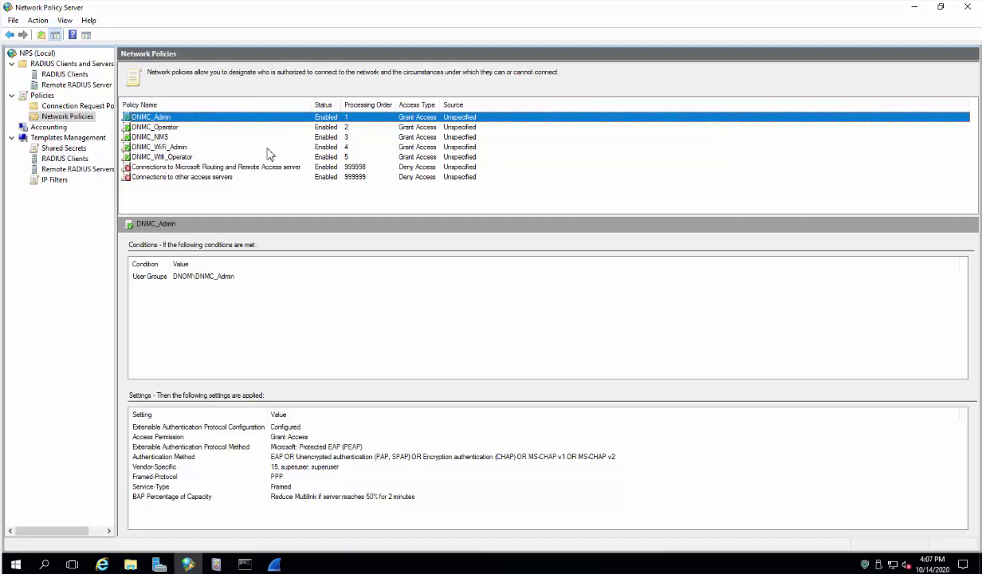
pyautogui.rightClick(163, 121)
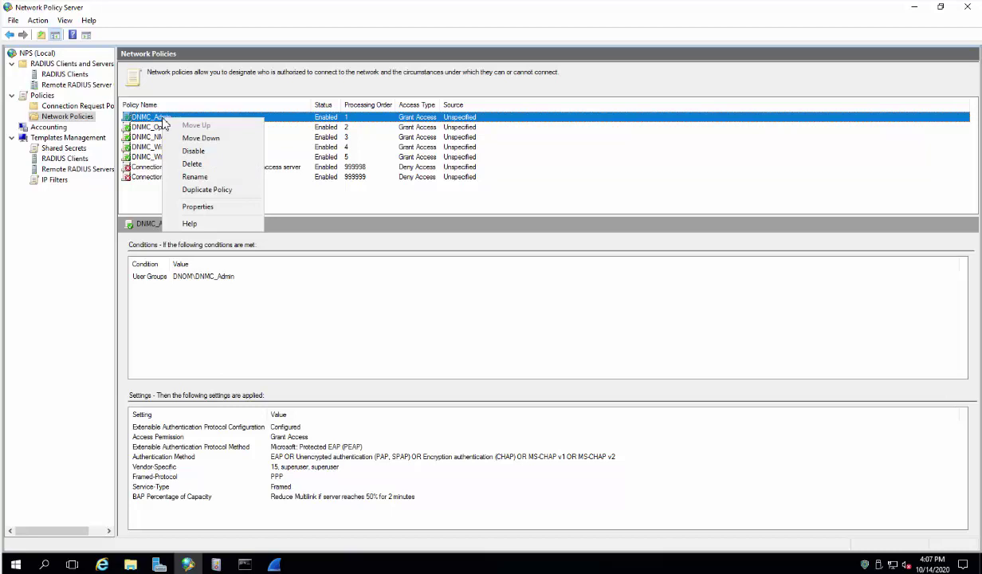
pyautogui.click(212, 208)
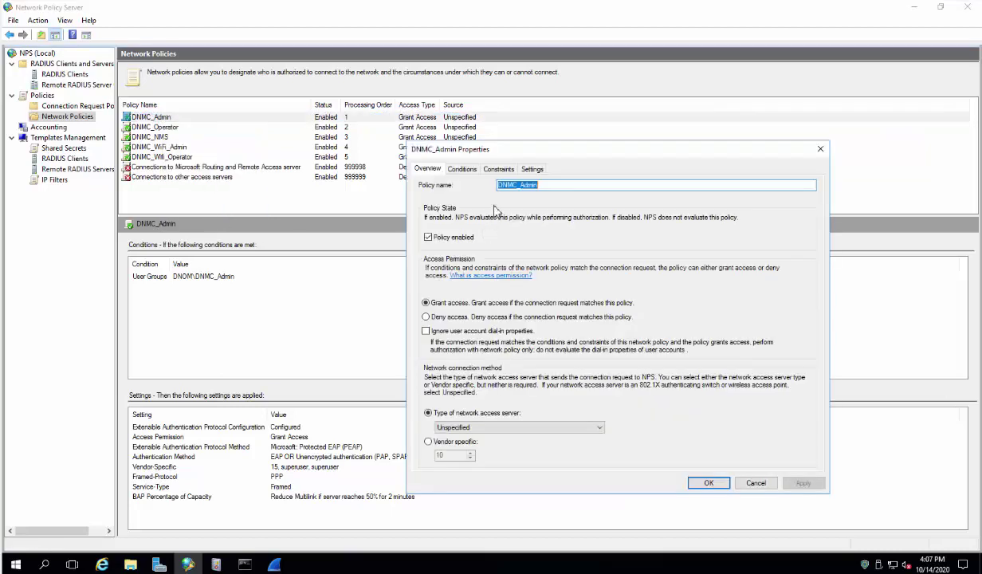
# - Review DNMC_Admin's User Groups condition and its constraints, then its standard RADIUS attributes
pyautogui.click(464, 170)
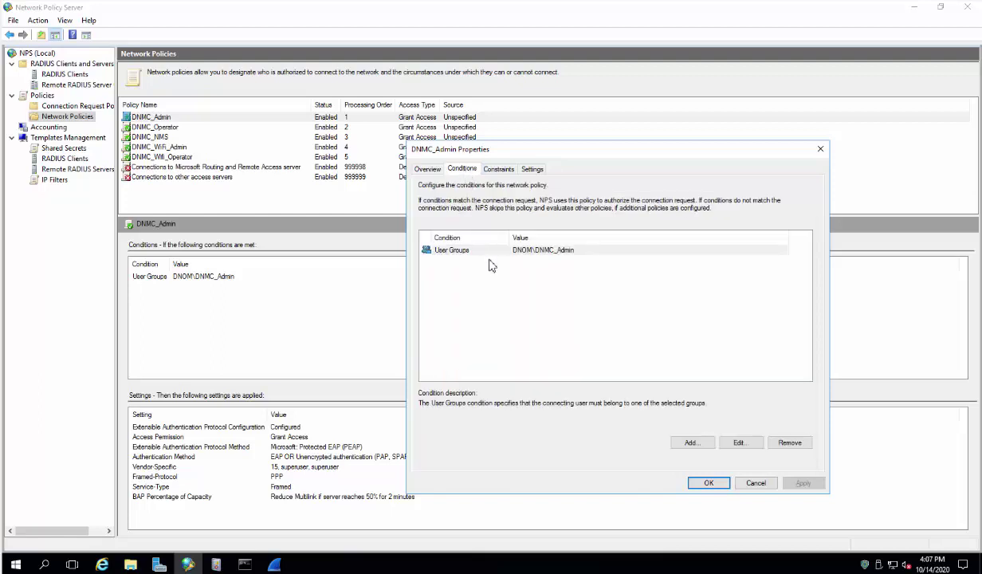
pyautogui.click(549, 252)
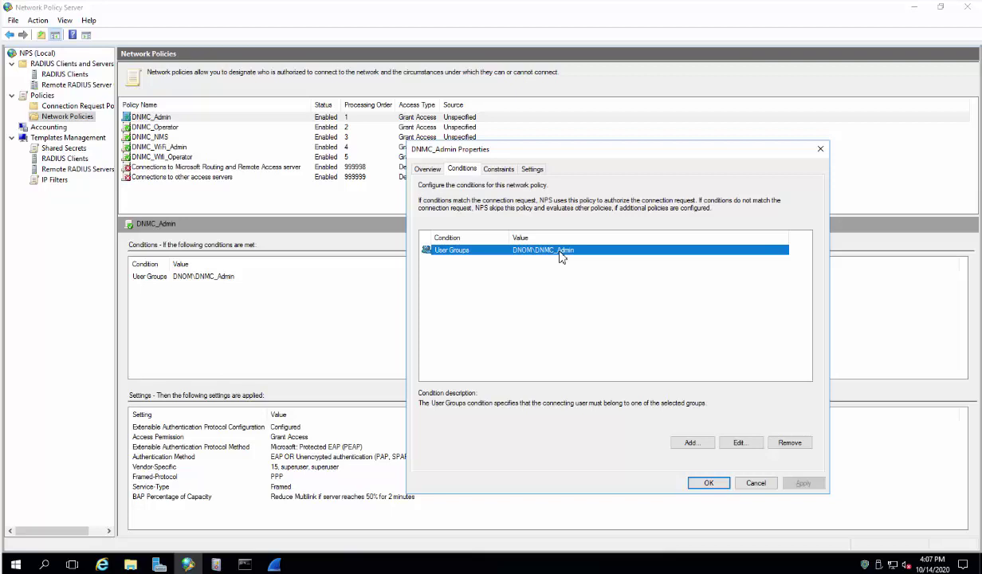
pyautogui.click(499, 170)
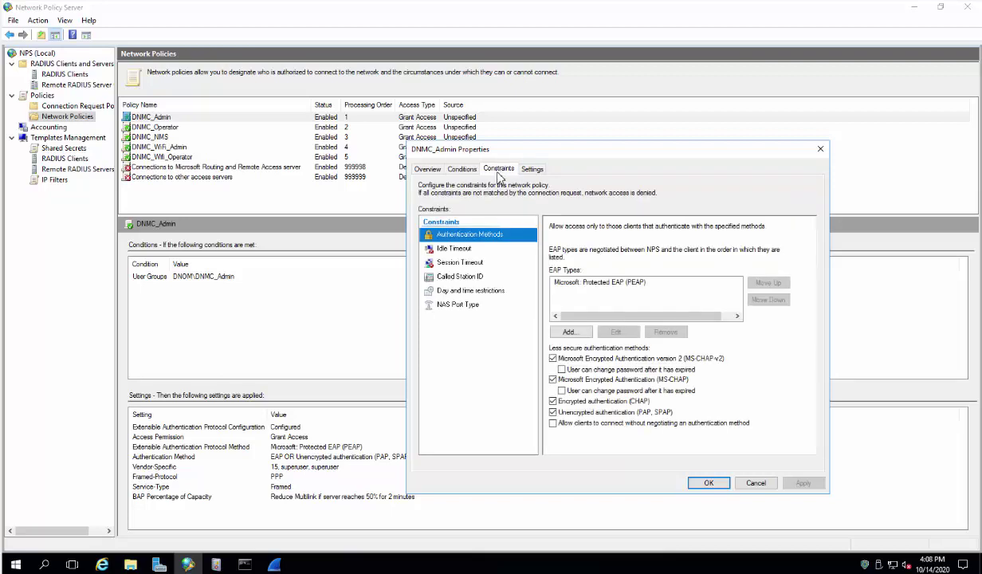
pyautogui.click(455, 250)
pyautogui.click(449, 263)
pyautogui.click(458, 276)
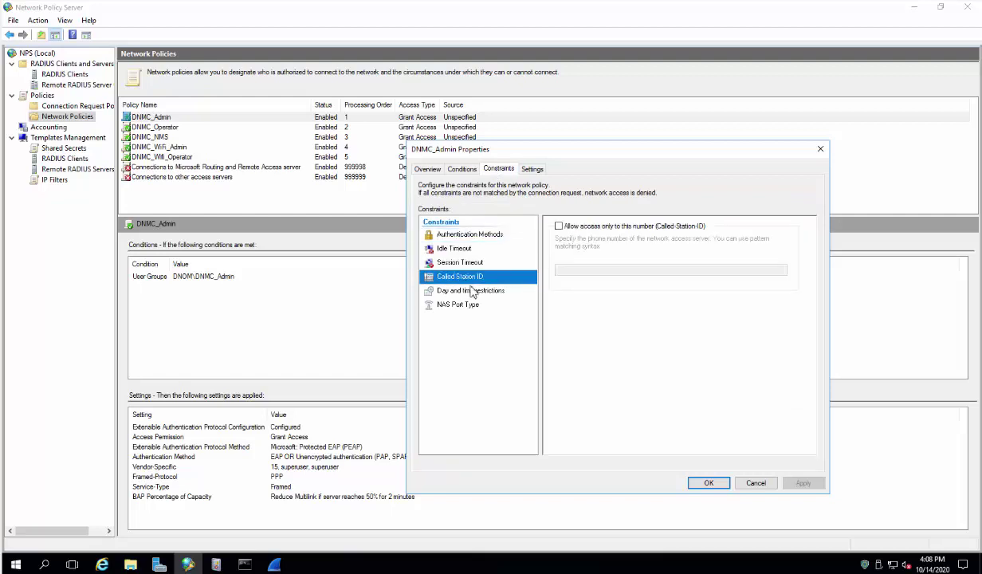
pyautogui.click(443, 290)
pyautogui.click(443, 303)
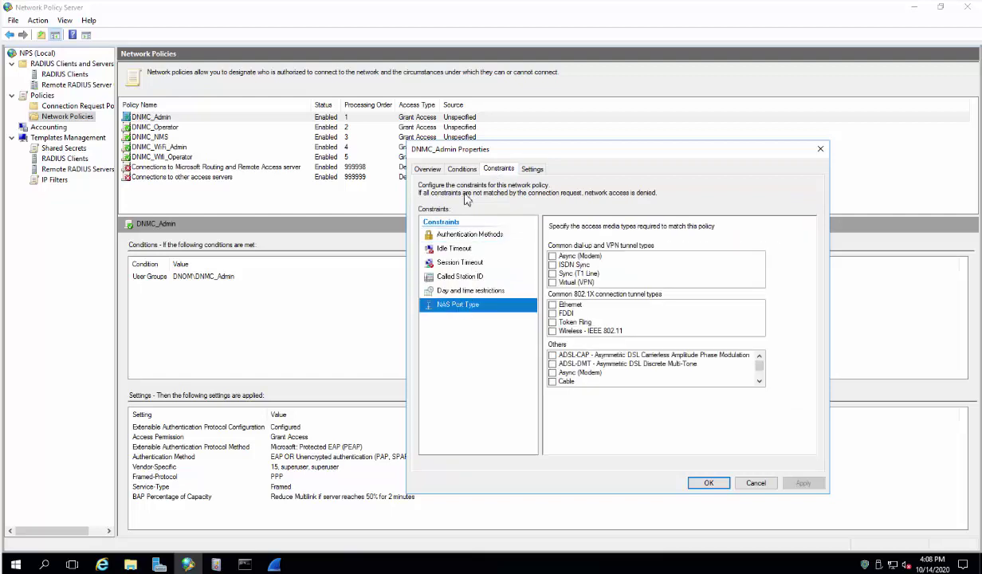
pyautogui.click(526, 169)
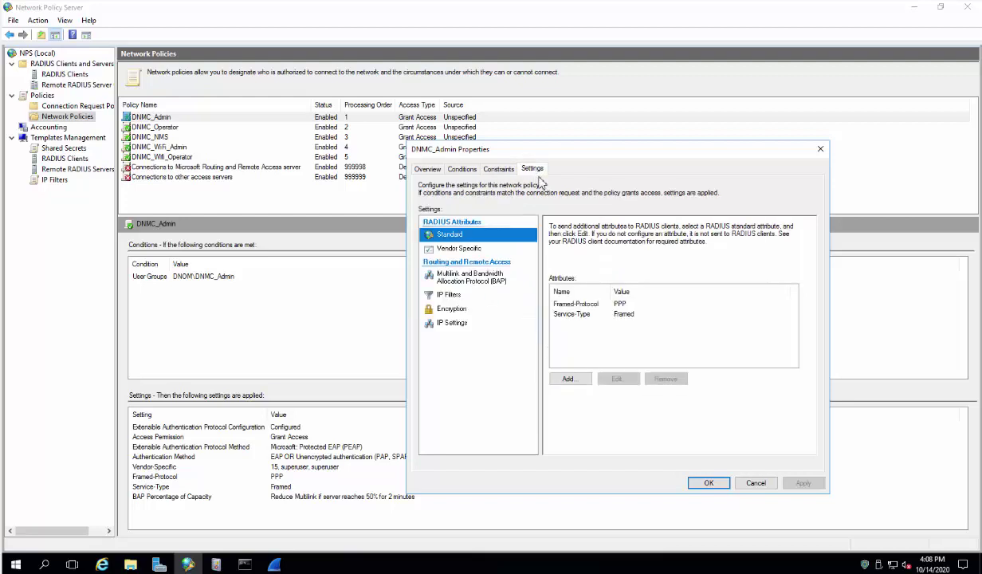
# - Select Vendor Specific and the Vendor-Specific attribute showing 15, superuser, superuser
pyautogui.click(474, 250)
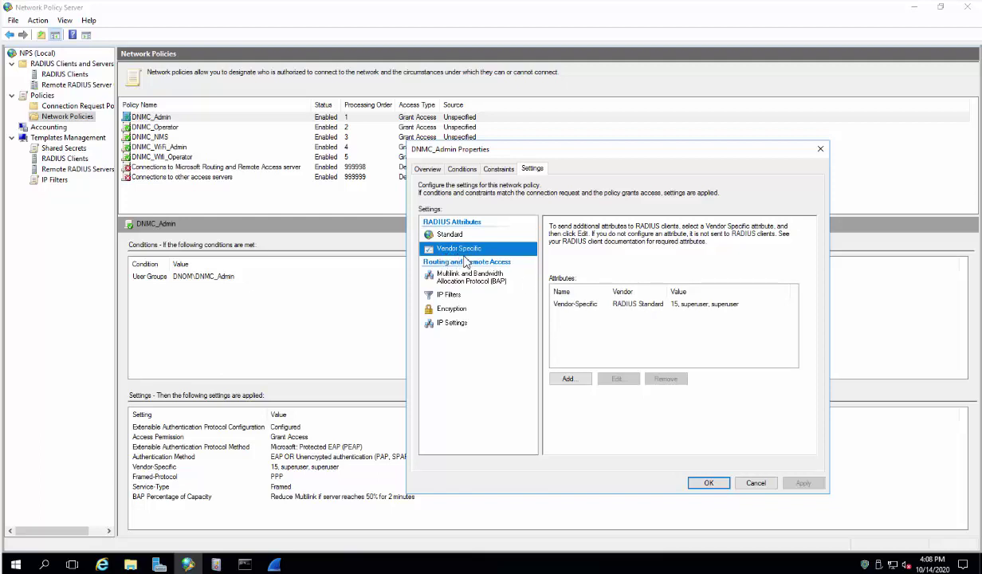
pyautogui.click(569, 303)
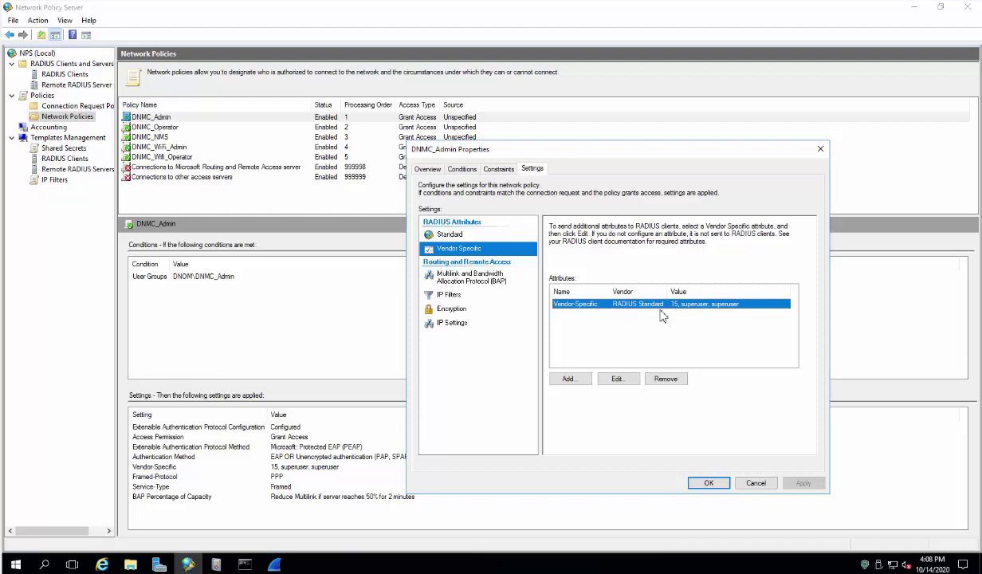
# - Open the Vendor-Specific values list and the details of the first vendor code 25461 entry
pyautogui.click(617, 379)
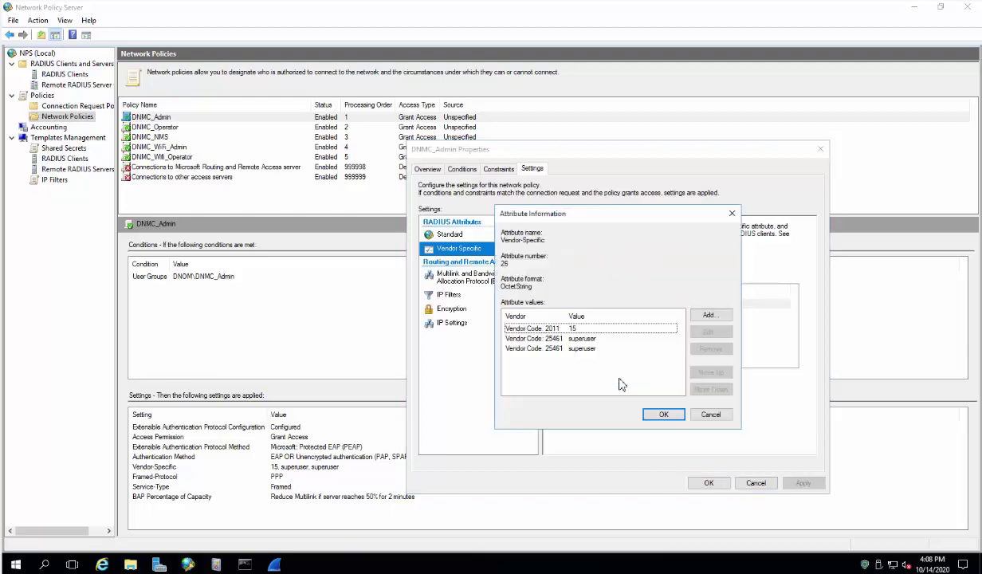
pyautogui.click(546, 330)
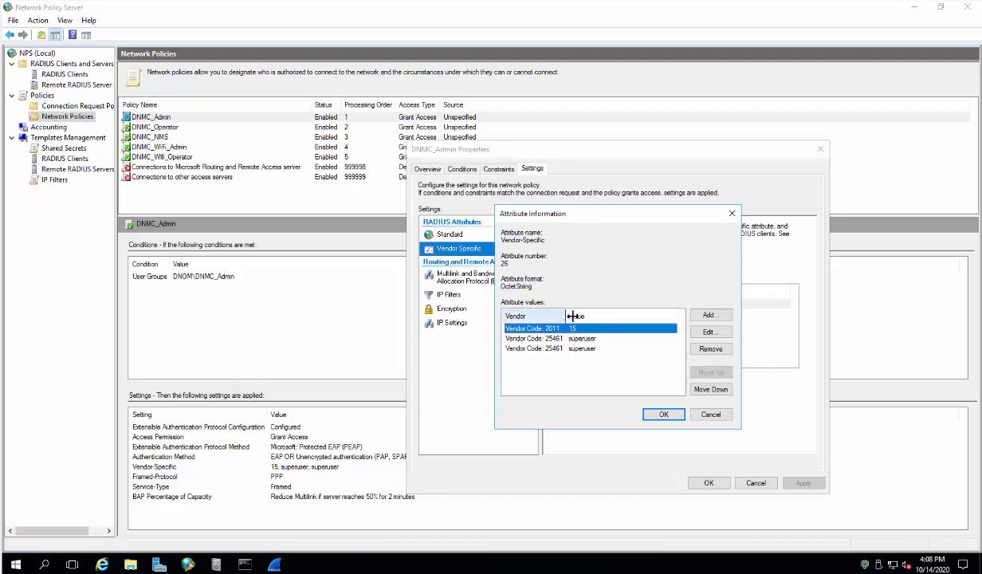
pyautogui.moveTo(571, 316); pyautogui.dragTo(579, 316)
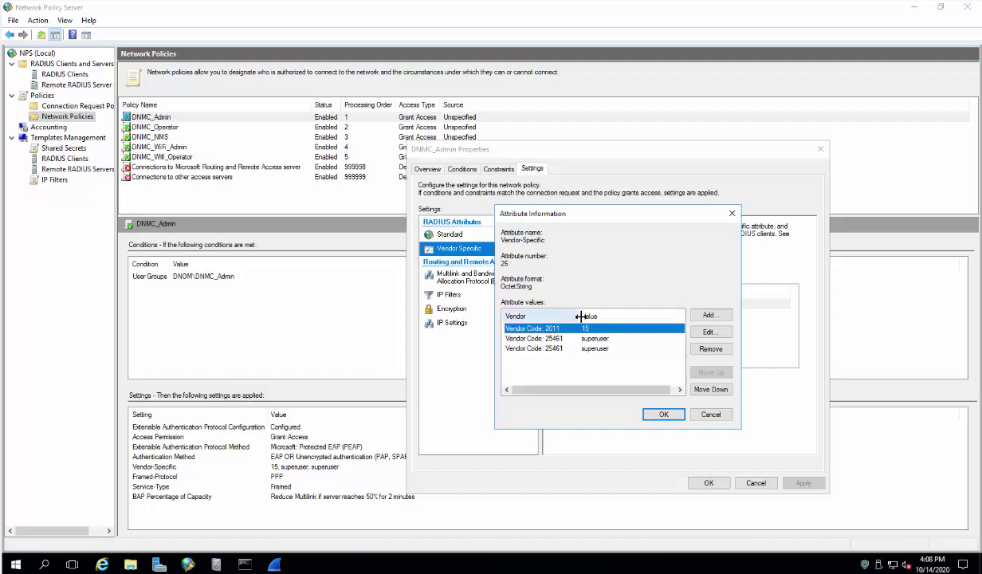
pyautogui.click(546, 338)
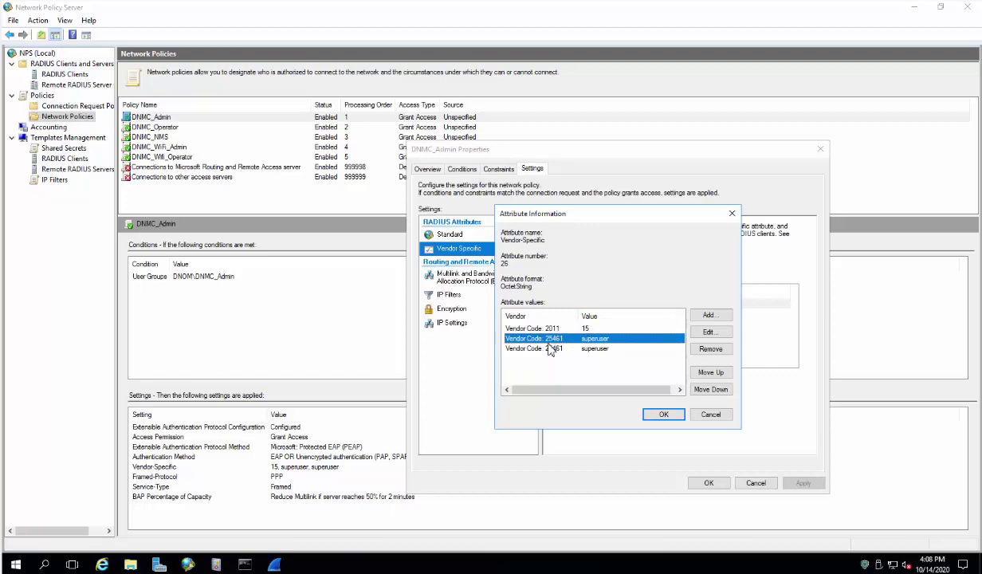
pyautogui.click(550, 348)
pyautogui.click(532, 338)
pyautogui.click(709, 332)
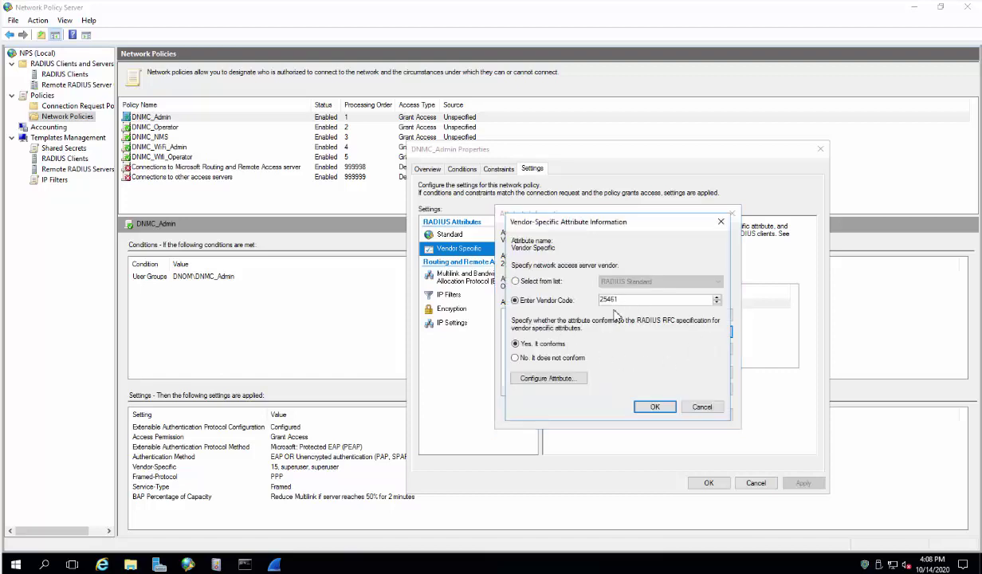
# - Inspect the first 25461 entry's configured superuser value, then close it unchanged
pyautogui.click(548, 378)
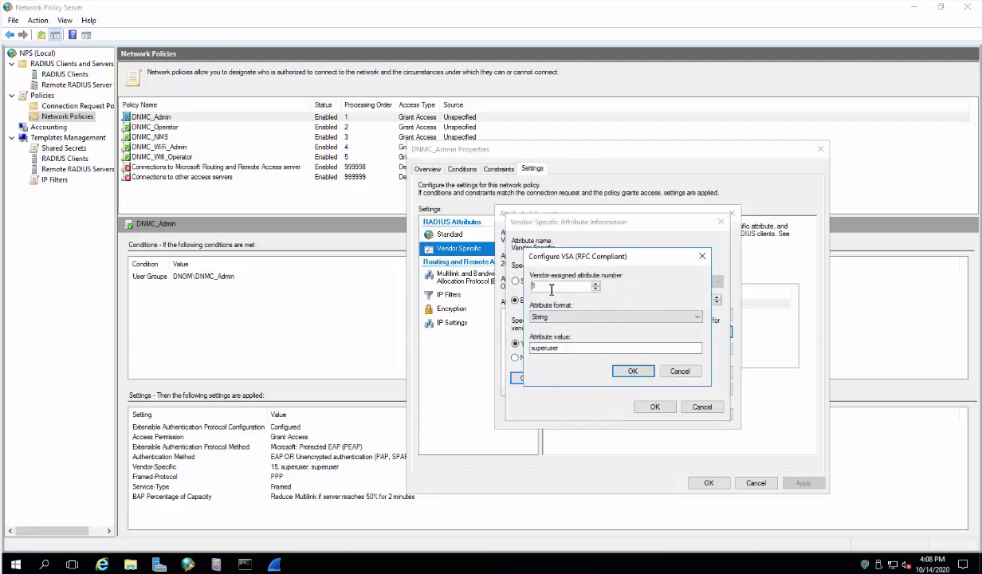
pyautogui.moveTo(558, 348); pyautogui.dragTo(539, 356)
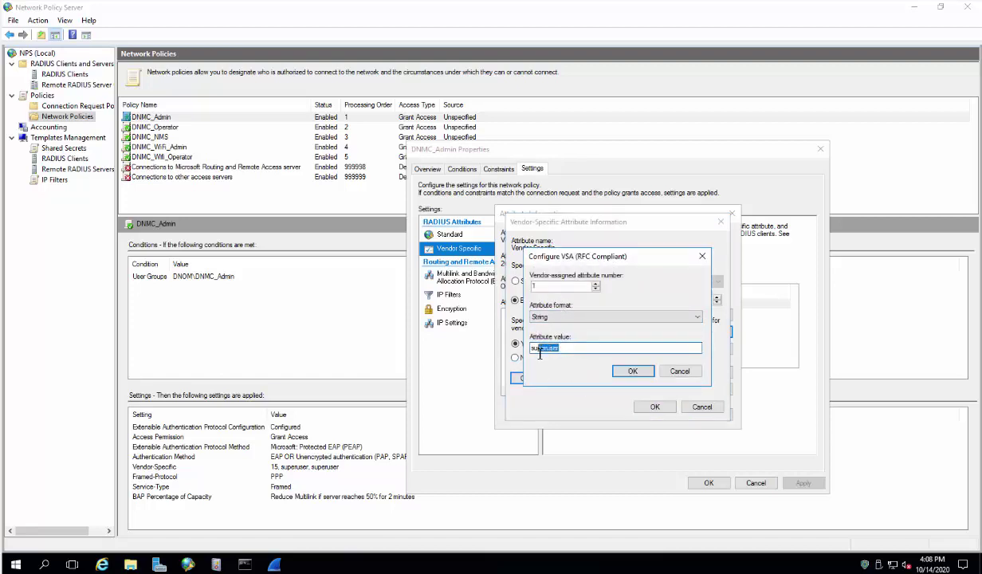
pyautogui.click(560, 348)
pyautogui.moveTo(561, 348); pyautogui.dragTo(535, 350)
pyautogui.click(566, 348)
pyautogui.click(680, 372)
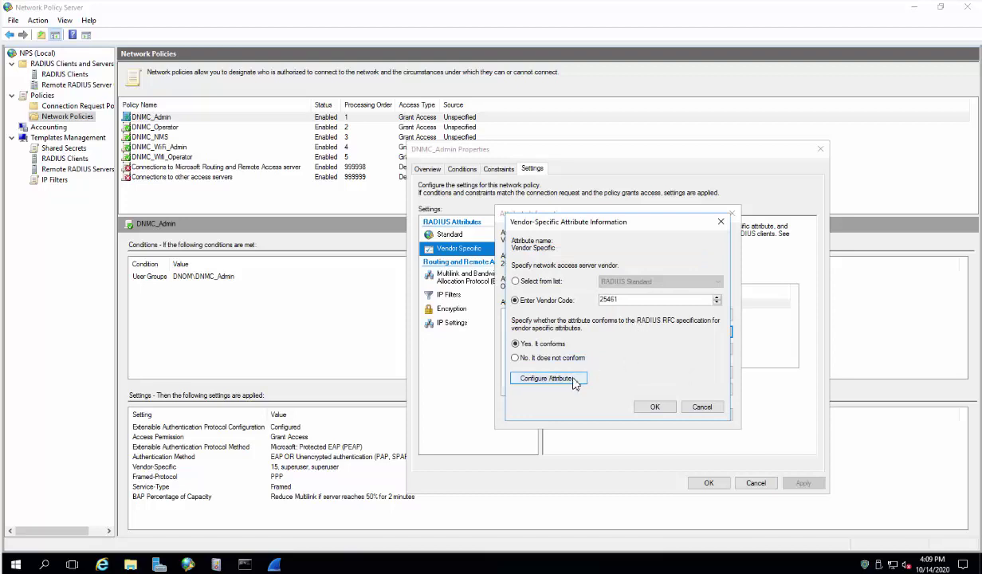
pyautogui.click(575, 380)
pyautogui.click(680, 370)
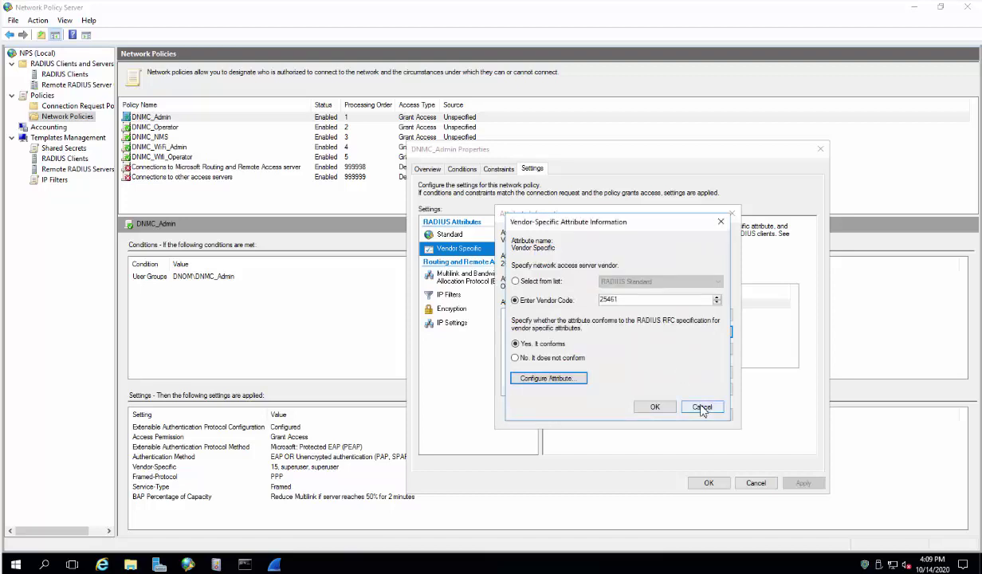
pyautogui.click(701, 408)
# - Inspect the last vendor code 25461 entry's superuser value and close it unchanged
pyautogui.click(585, 349)
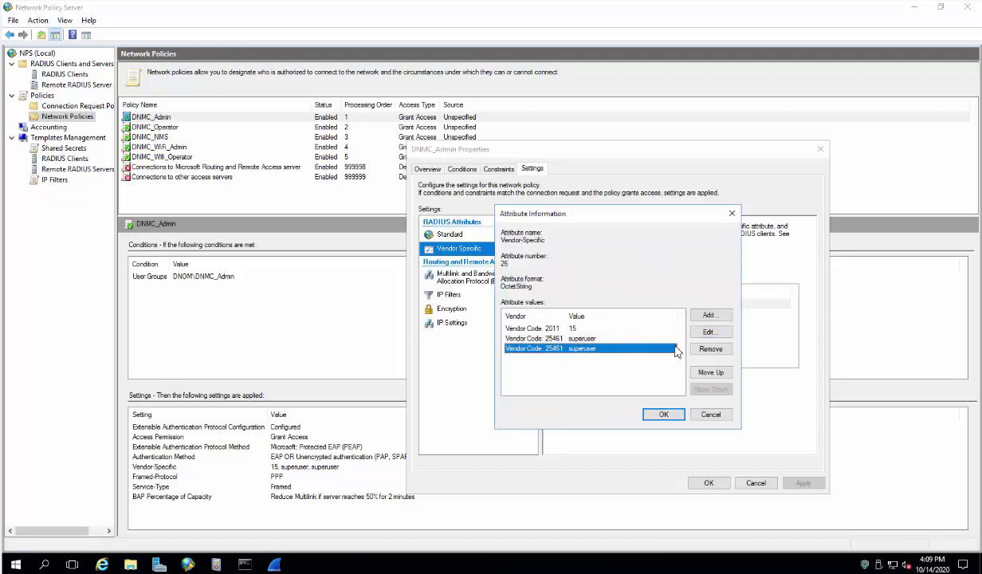
pyautogui.click(708, 332)
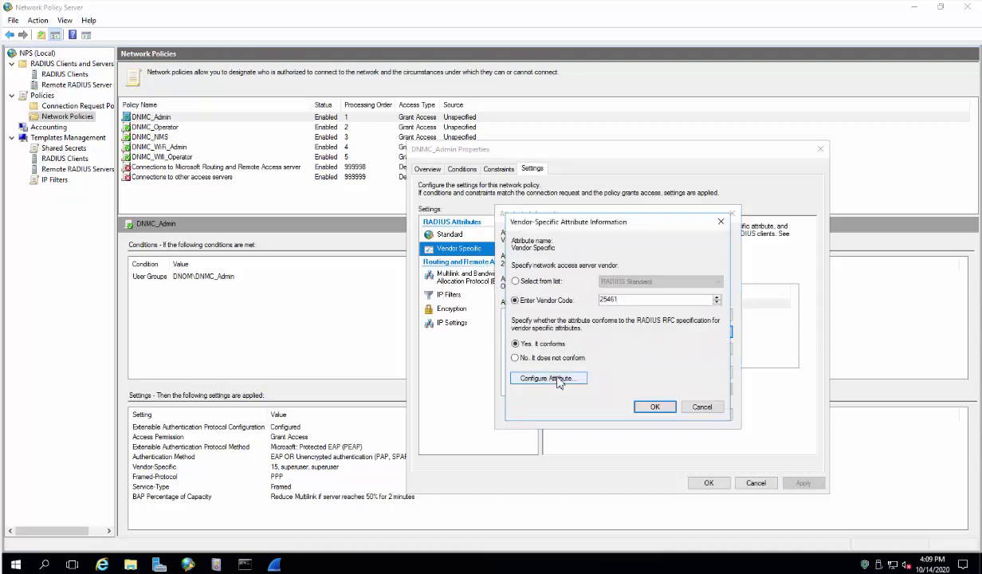
pyautogui.doubleClick(603, 299)
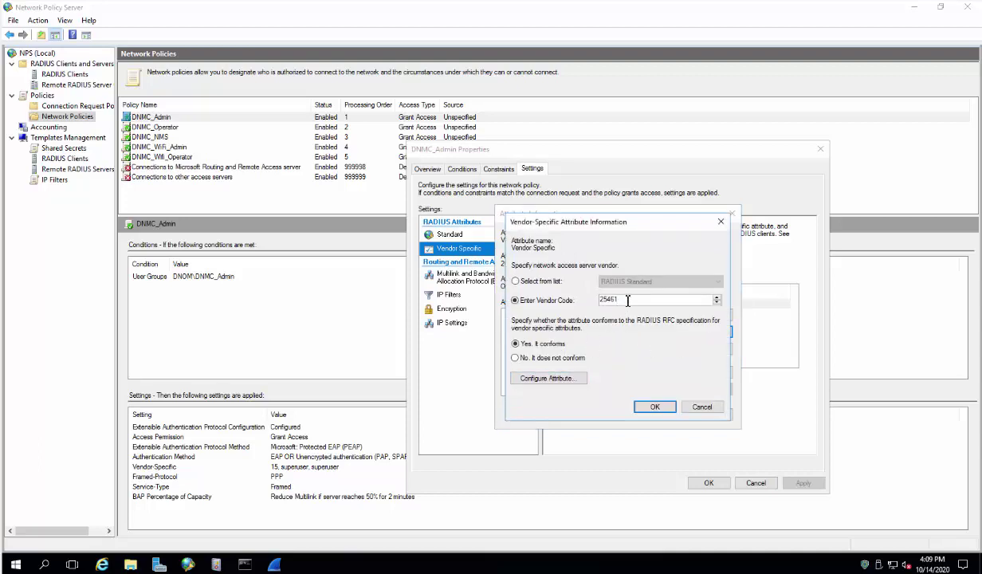
pyautogui.click(561, 385)
pyautogui.doubleClick(548, 347)
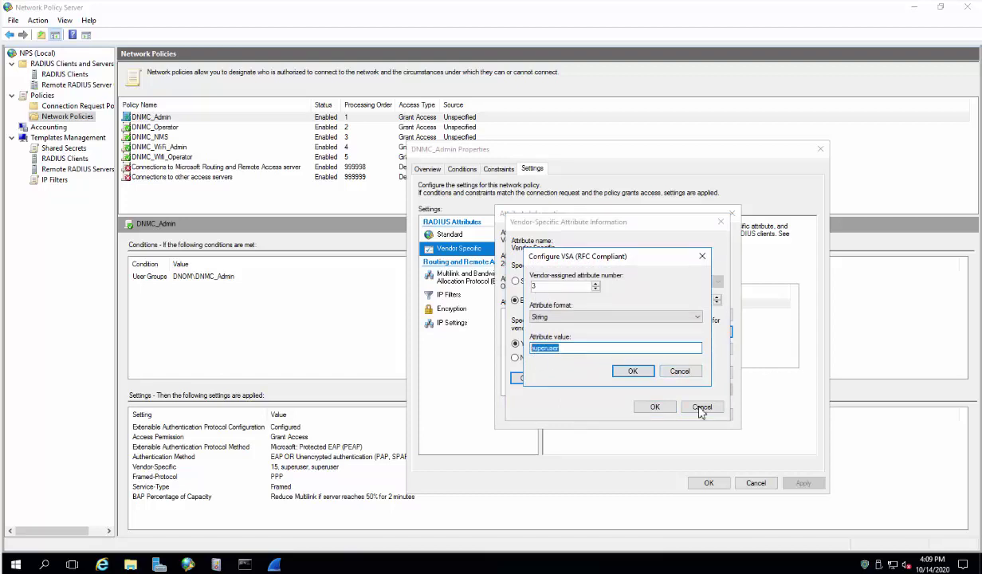
pyautogui.click(680, 371)
pyautogui.click(701, 407)
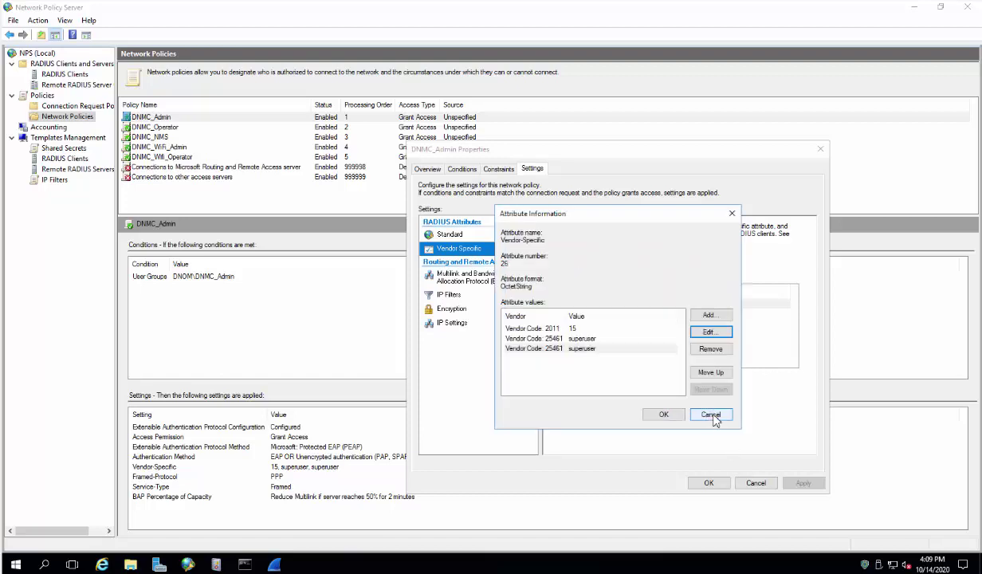
# - Check the vendor code 2011 value of 15, then close the values list unchanged
pyautogui.click(550, 327)
pyautogui.click(694, 332)
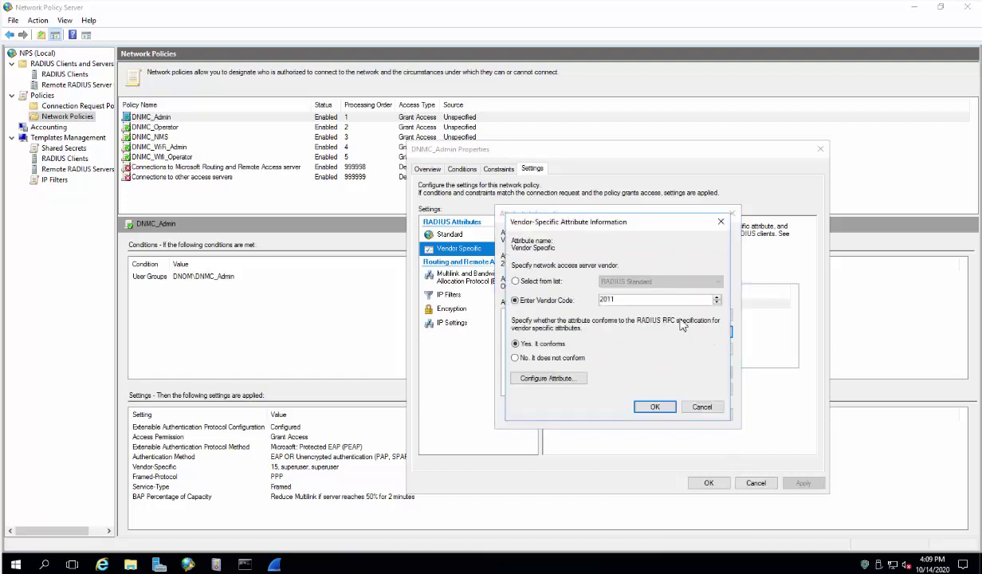
pyautogui.click(549, 378)
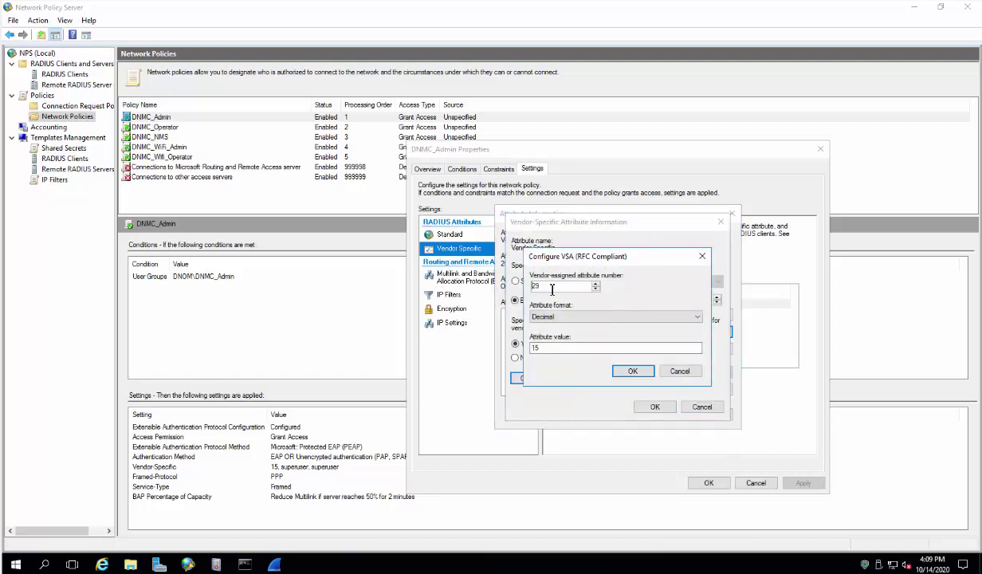
pyautogui.click(679, 372)
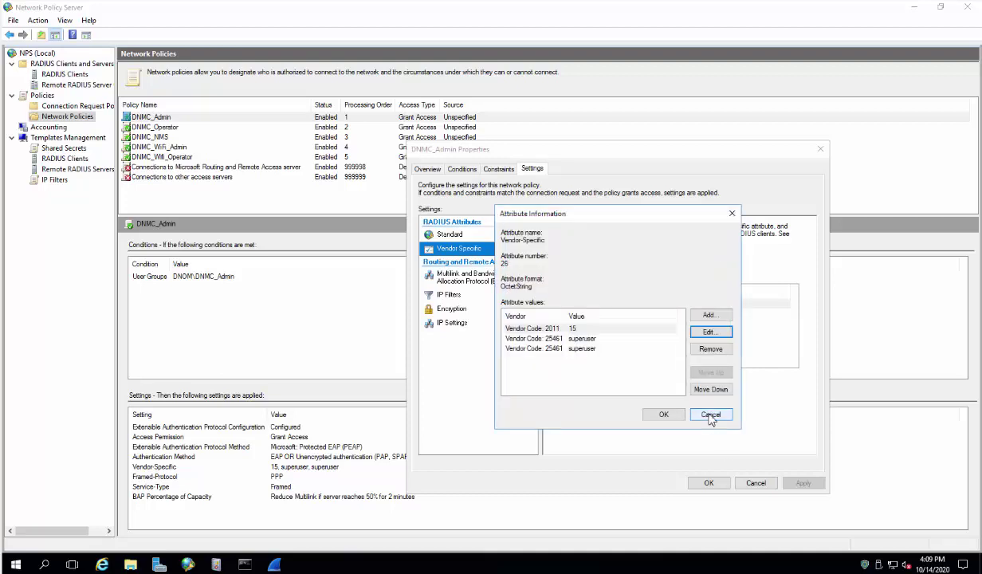
pyautogui.click(710, 414)
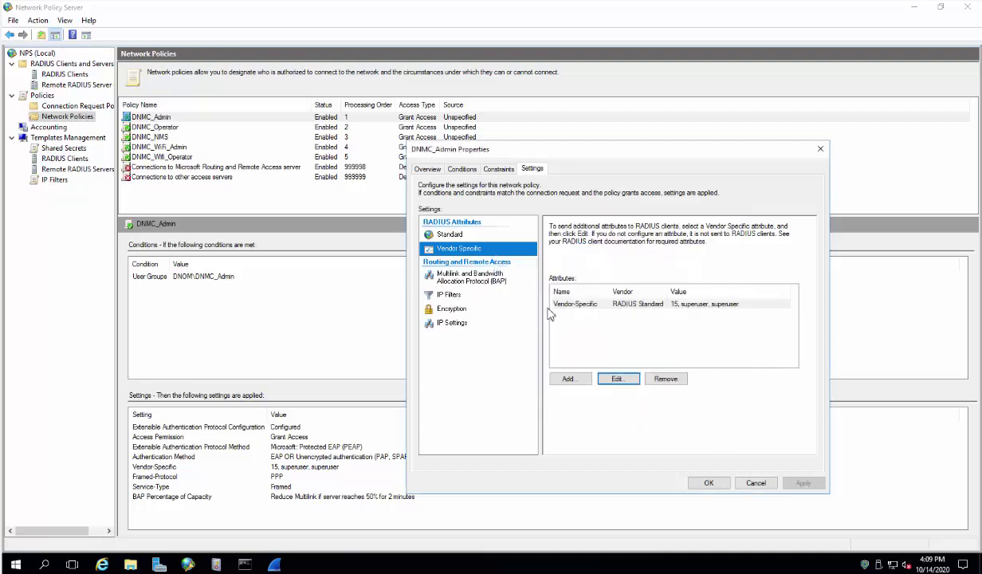
# - Check multilink, IP filter, encryption and IP settings, cancel DNMC_Admin's properties, select DNMC_Operator
pyautogui.click(458, 278)
pyautogui.click(451, 300)
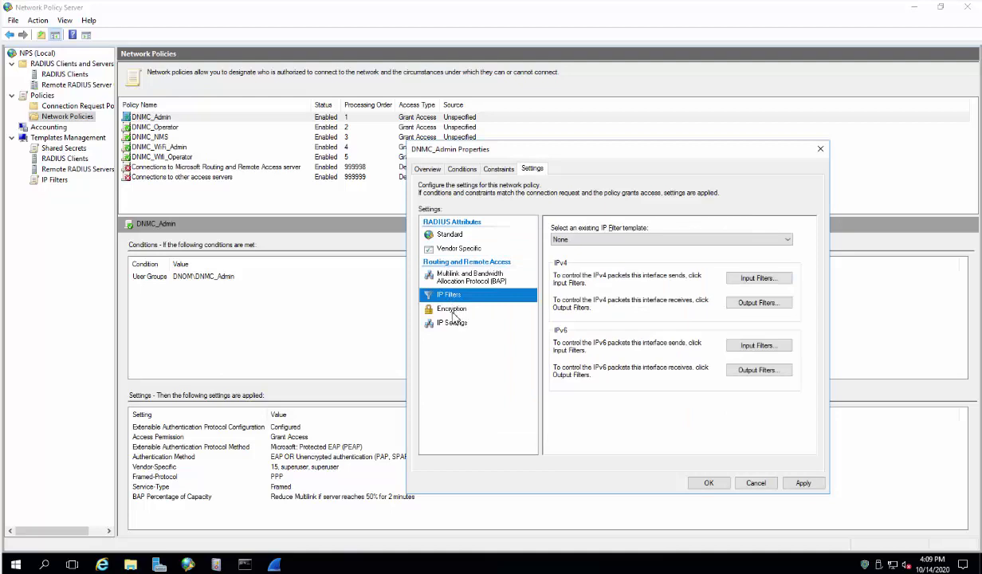
pyautogui.click(451, 308)
pyautogui.click(462, 323)
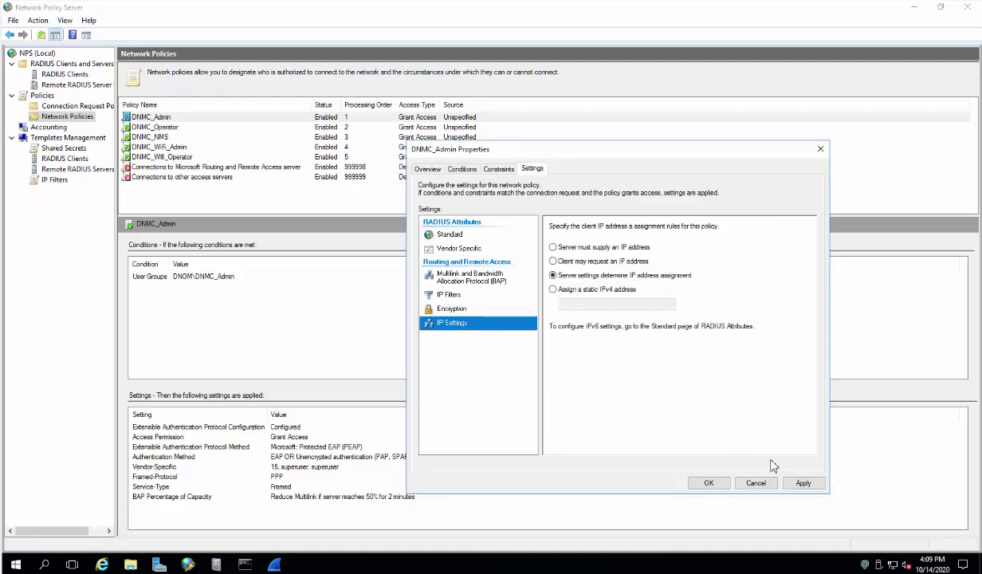
pyautogui.click(754, 483)
pyautogui.click(171, 129)
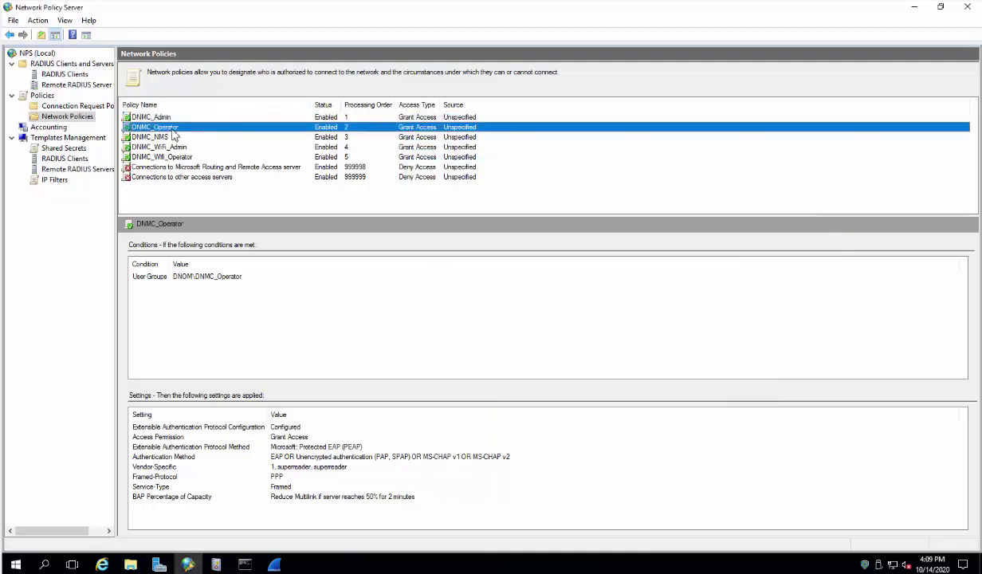
# - Open DNMC_Operator's properties, check its condition and constraints, and show its Vendor Specific attributes
pyautogui.rightClick(172, 129)
pyautogui.click(243, 215)
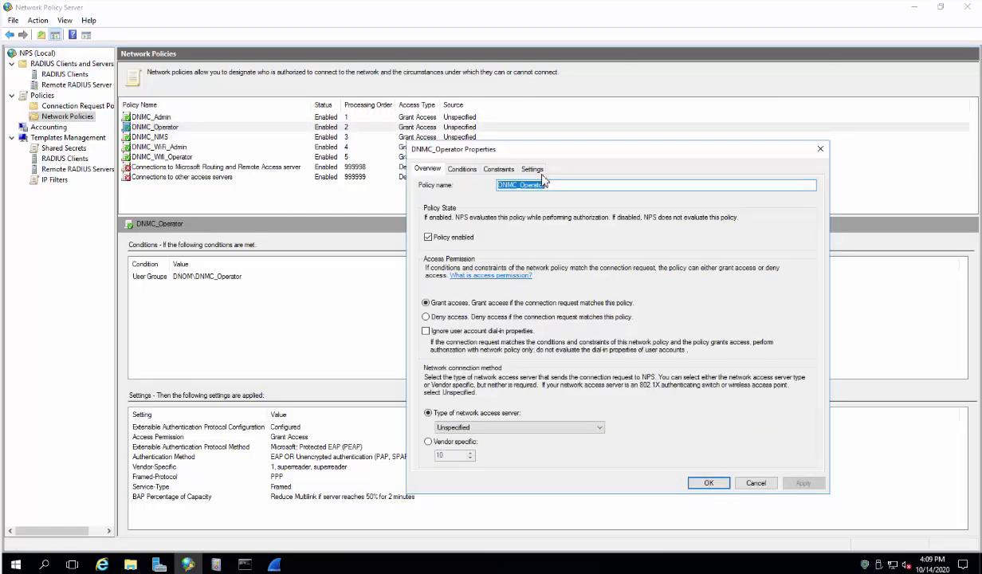
pyautogui.click(450, 171)
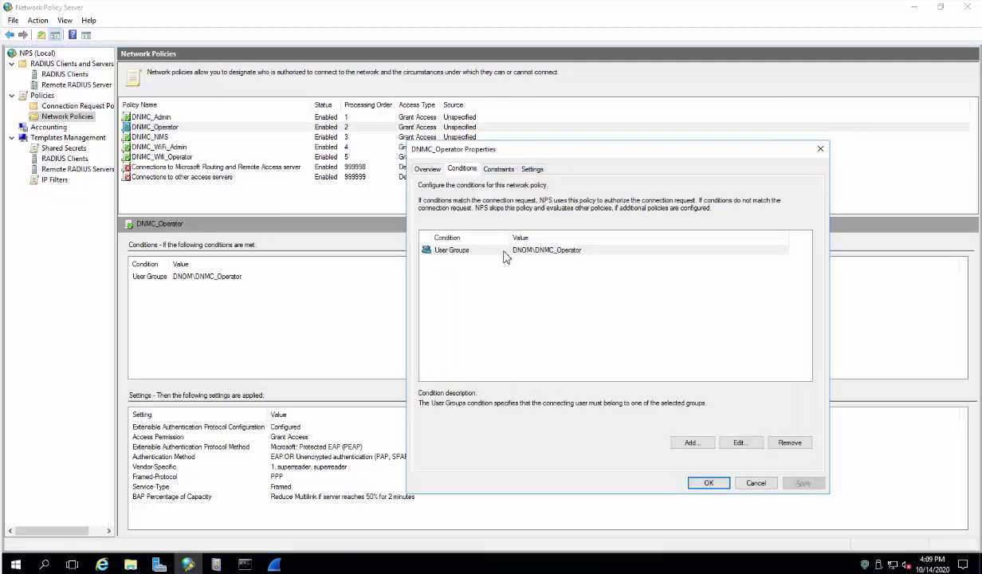
pyautogui.click(542, 252)
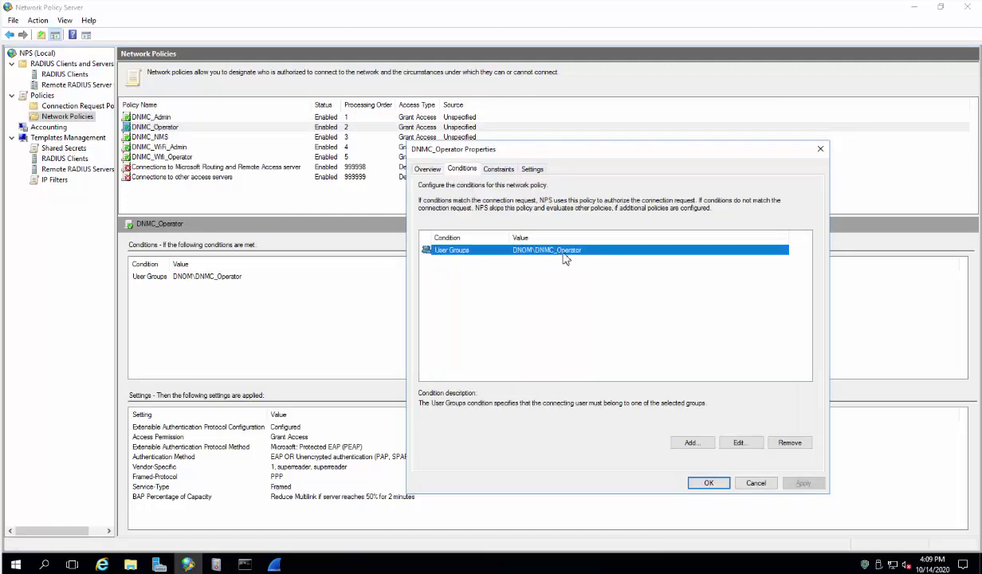
pyautogui.click(502, 171)
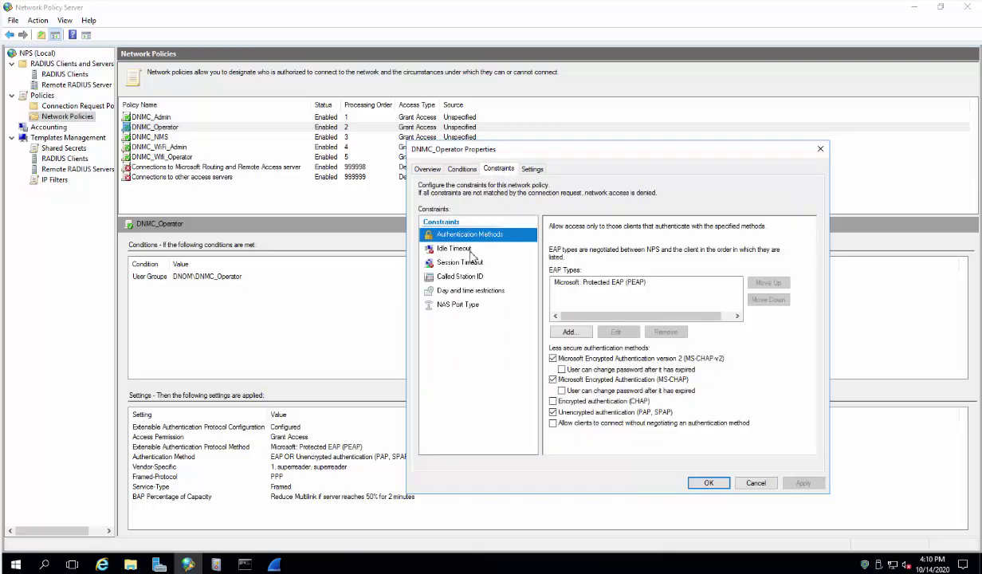
pyautogui.click(526, 168)
pyautogui.click(469, 250)
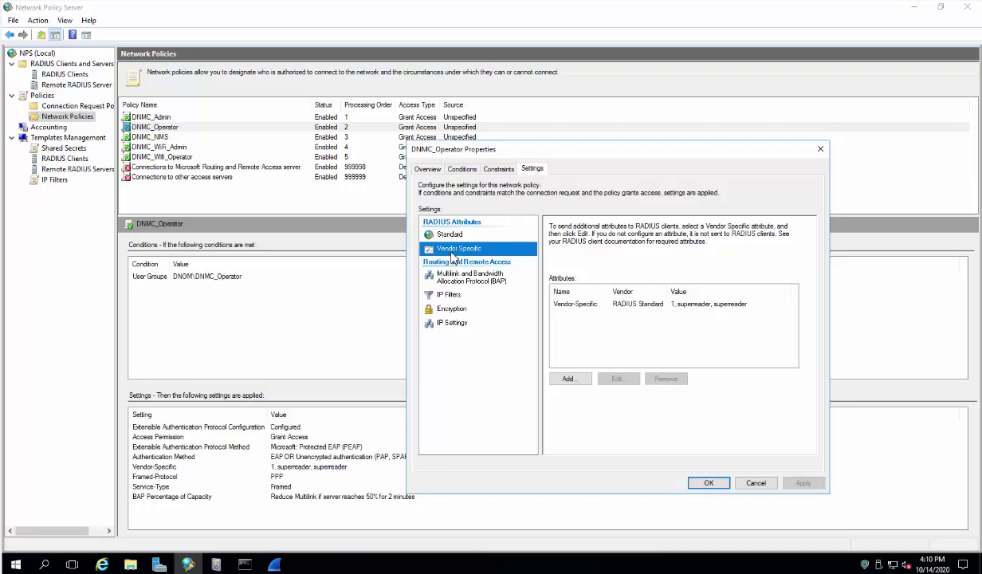
# - Open DNMC_Operator's Vendor-Specific values and inspect the vendor code 2011 entry unchanged
pyautogui.click(566, 304)
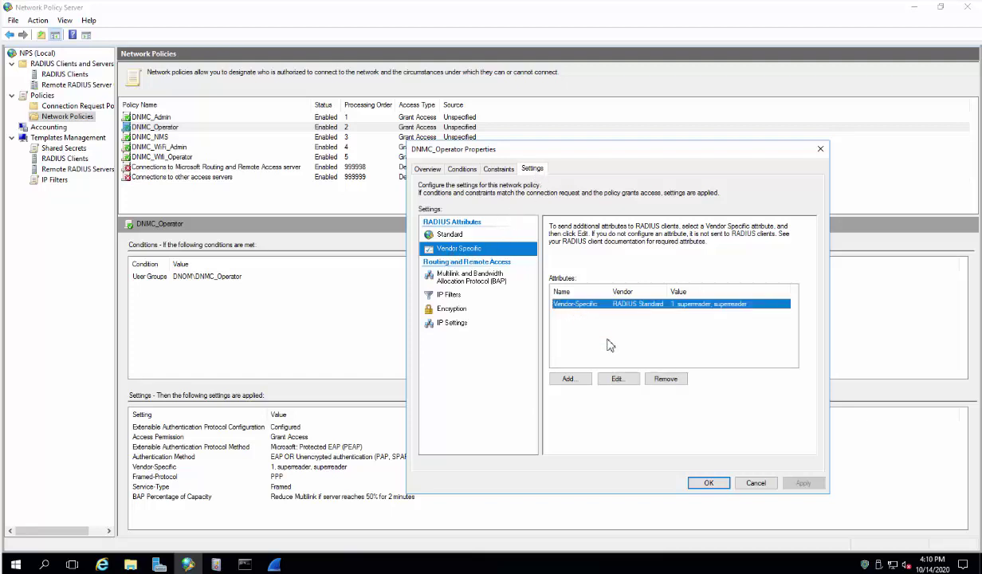
pyautogui.click(616, 379)
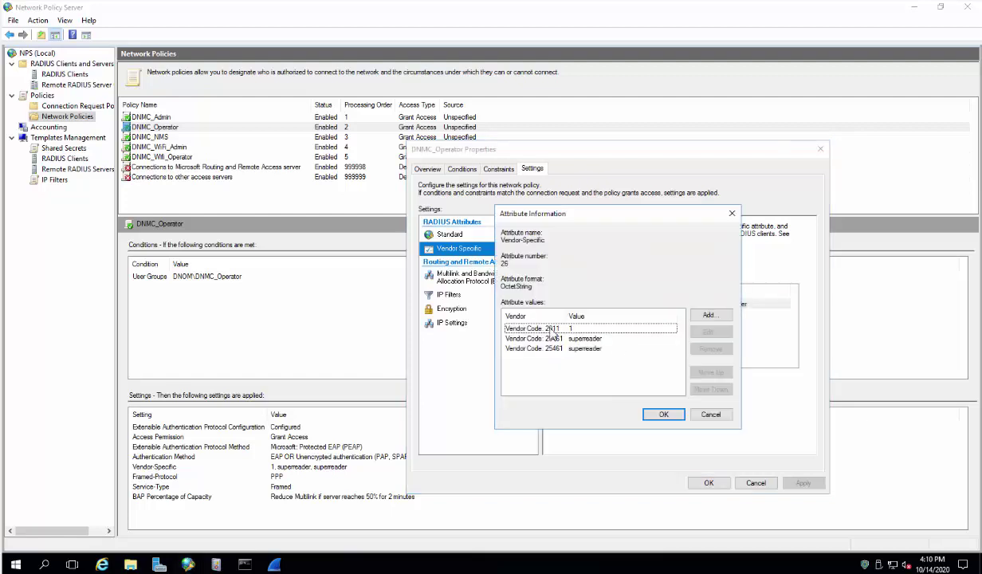
pyautogui.click(558, 337)
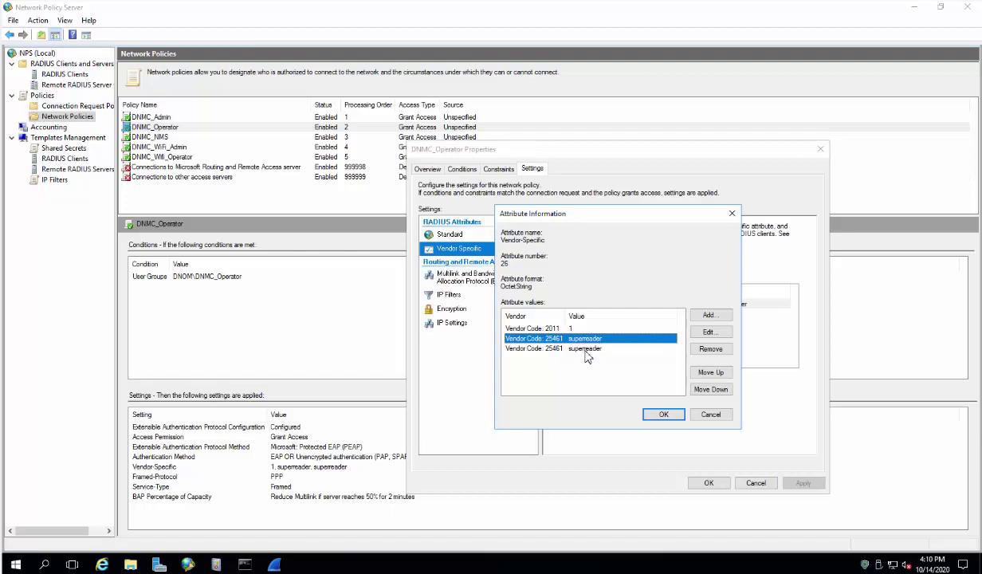
pyautogui.click(562, 349)
pyautogui.click(539, 327)
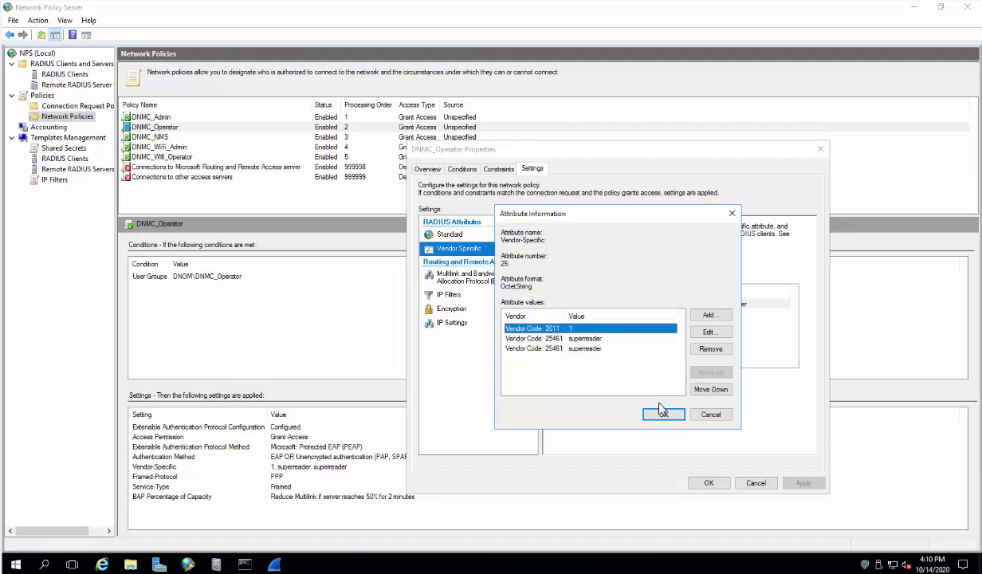
pyautogui.click(714, 333)
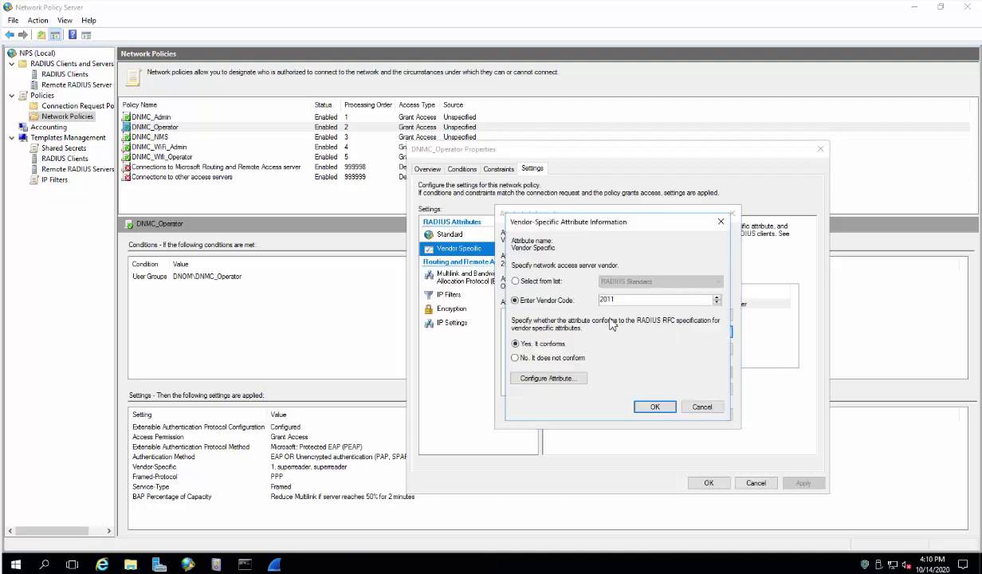
pyautogui.click(562, 365)
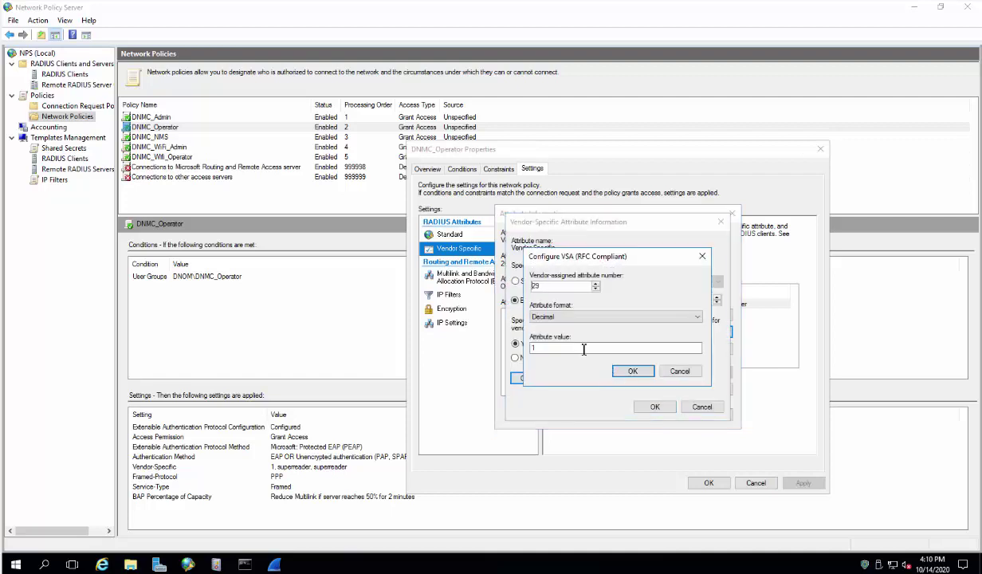
pyautogui.click(680, 370)
pyautogui.click(703, 408)
# - Inspect the 25461 superreader value, then cancel every dialog including DNMC_Operator Properties
pyautogui.click(533, 329)
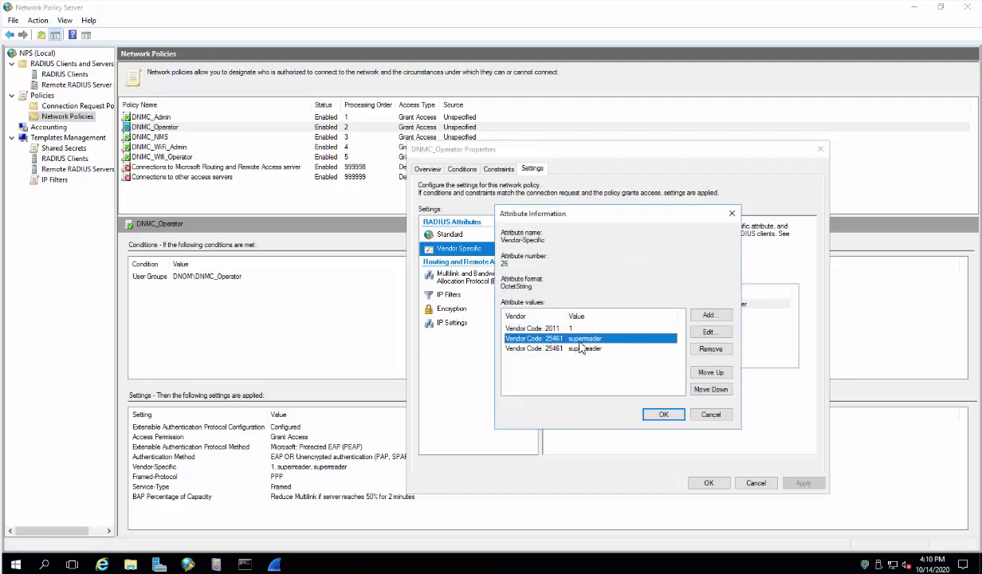
pyautogui.click(686, 335)
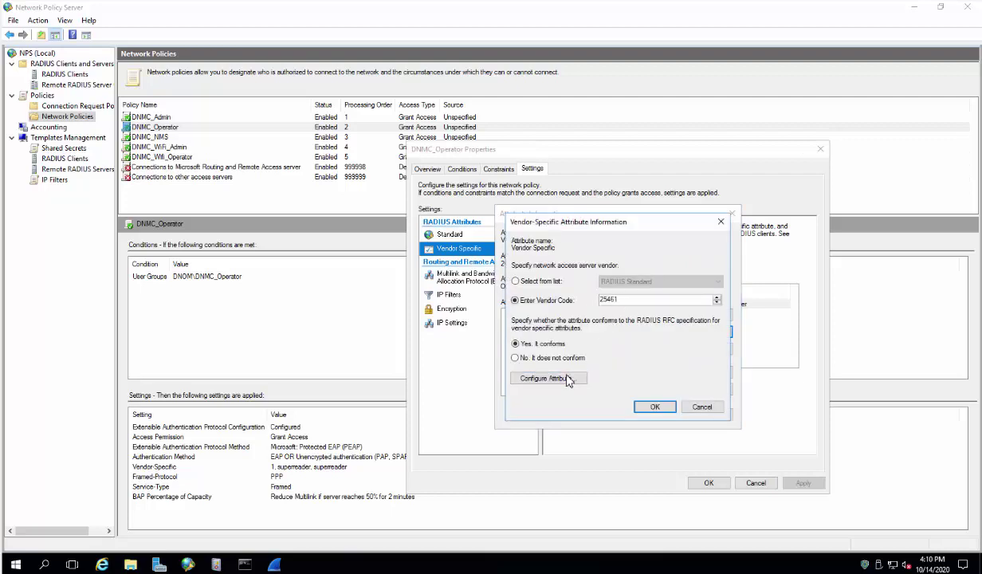
pyautogui.click(548, 377)
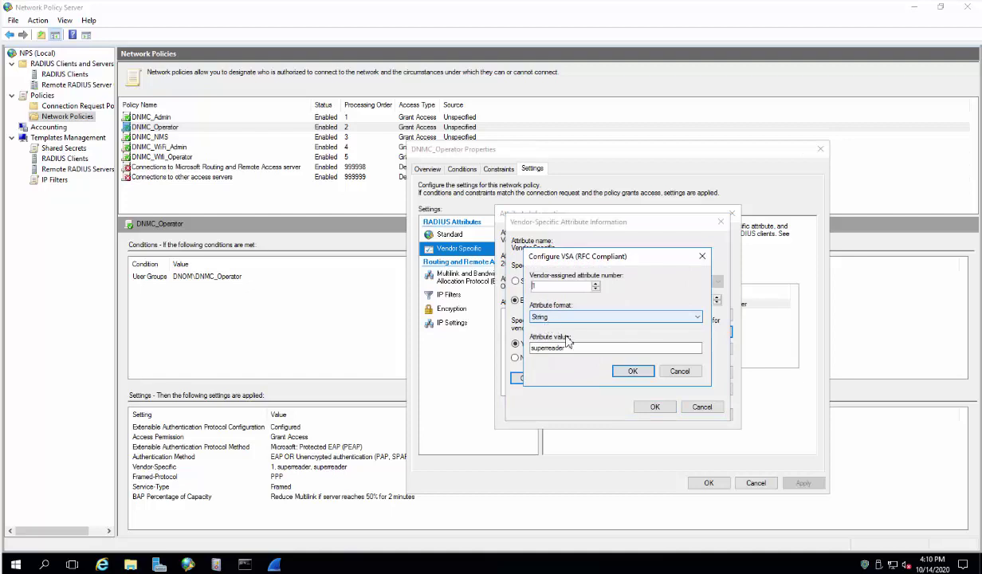
pyautogui.click(679, 371)
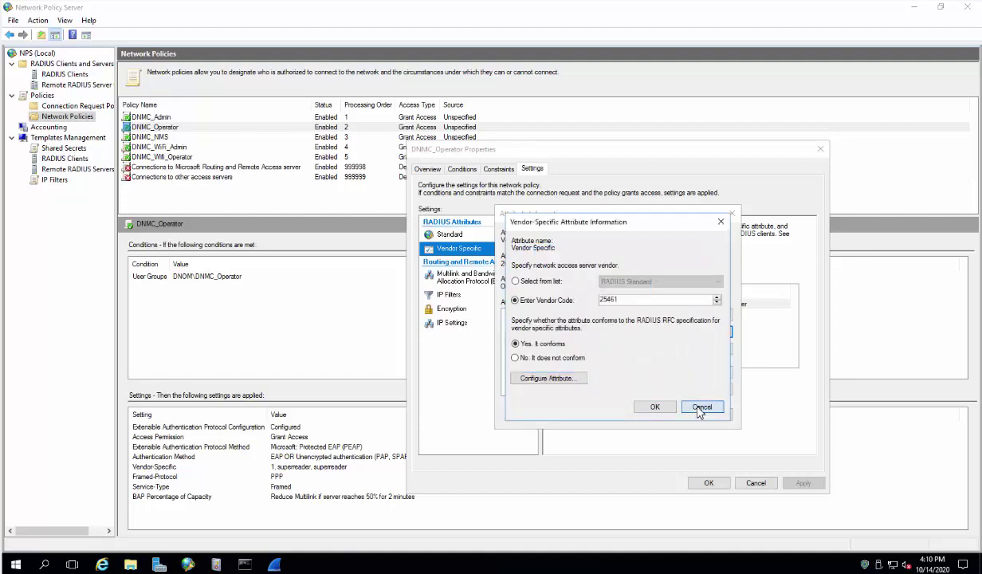
pyautogui.click(701, 407)
pyautogui.click(711, 416)
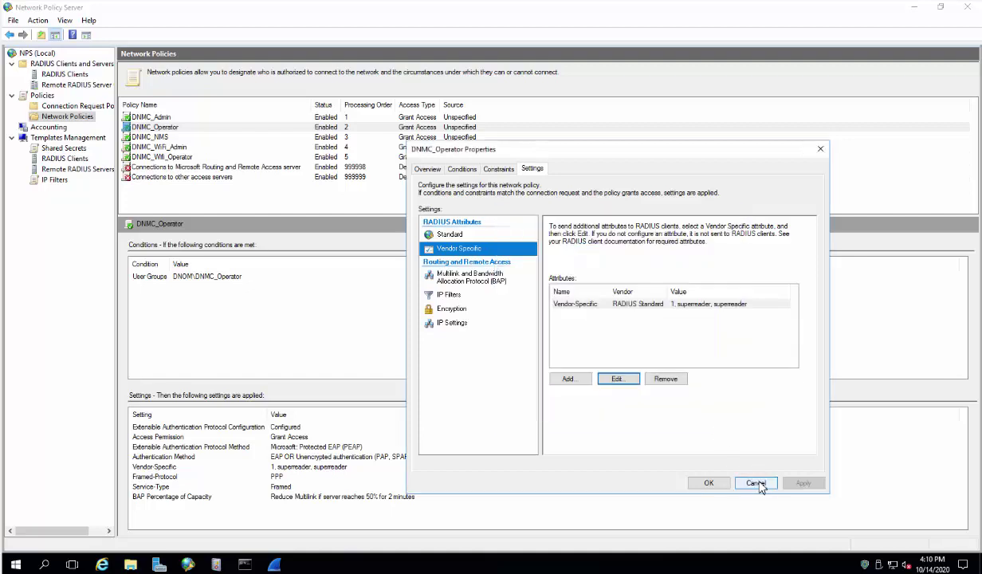
pyautogui.click(754, 482)
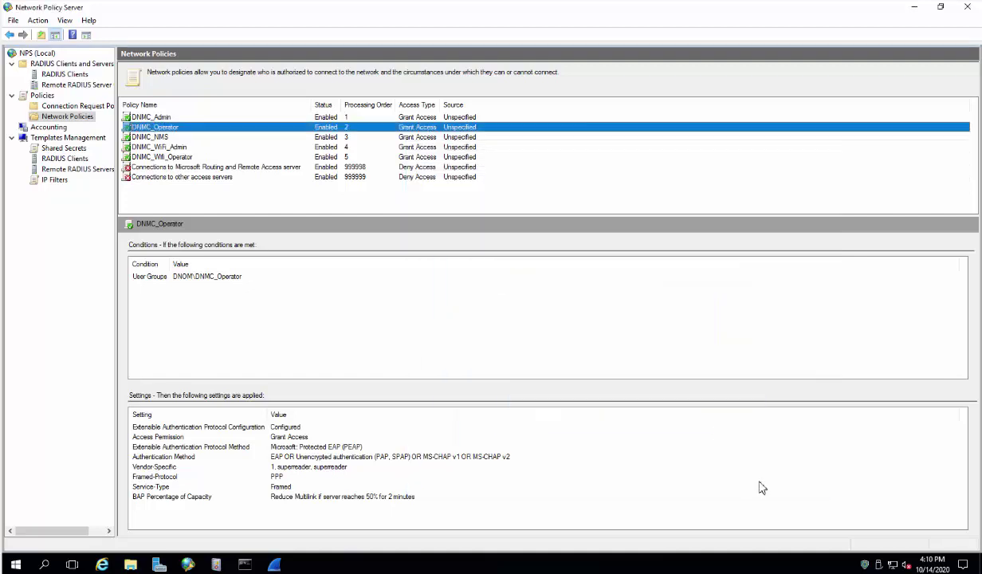
# - Browse the DNMC_WiFi_Admin, DNMC_WiFi_Operator and Connections to other access servers policy details
pyautogui.click(170, 148)
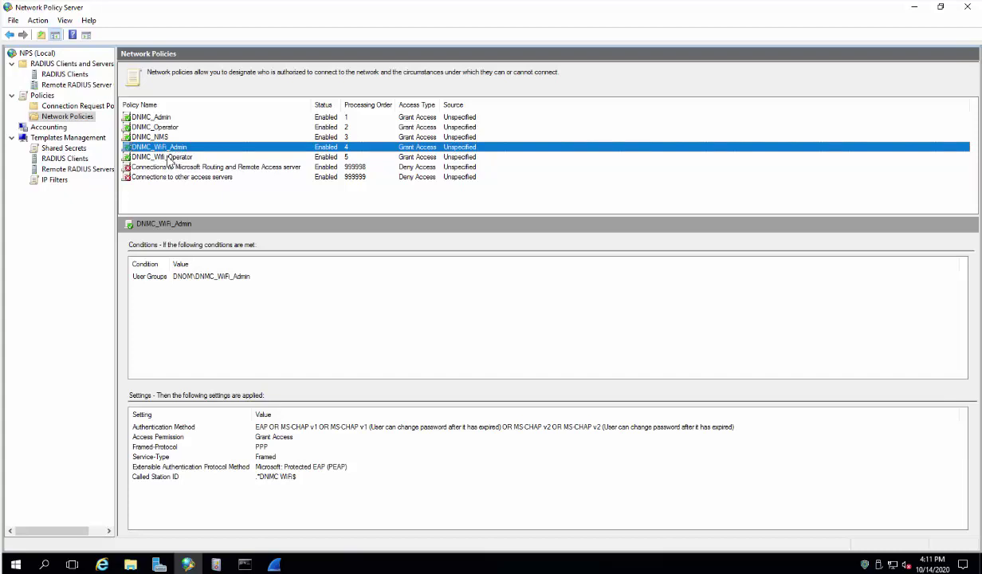
pyautogui.click(162, 158)
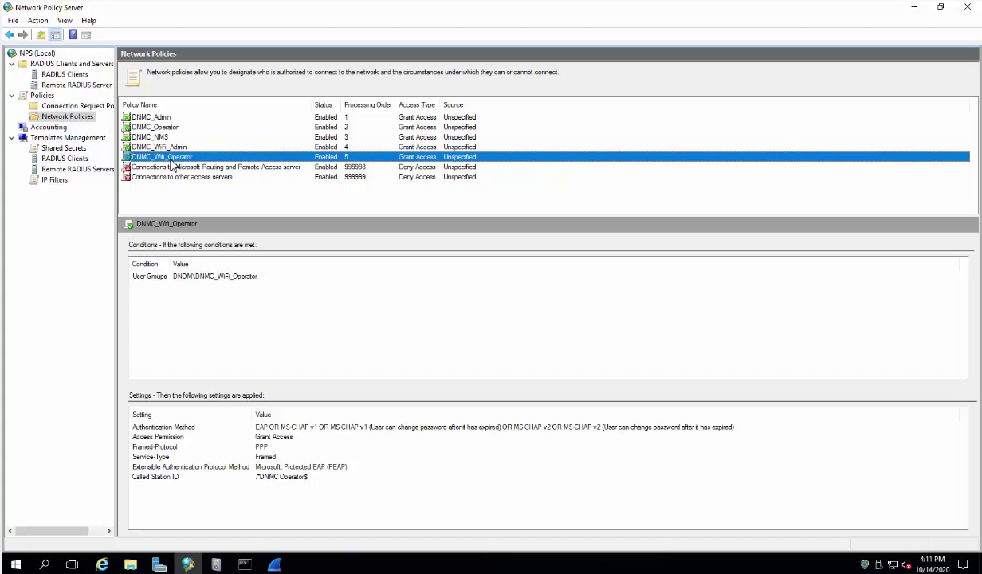
pyautogui.click(227, 276)
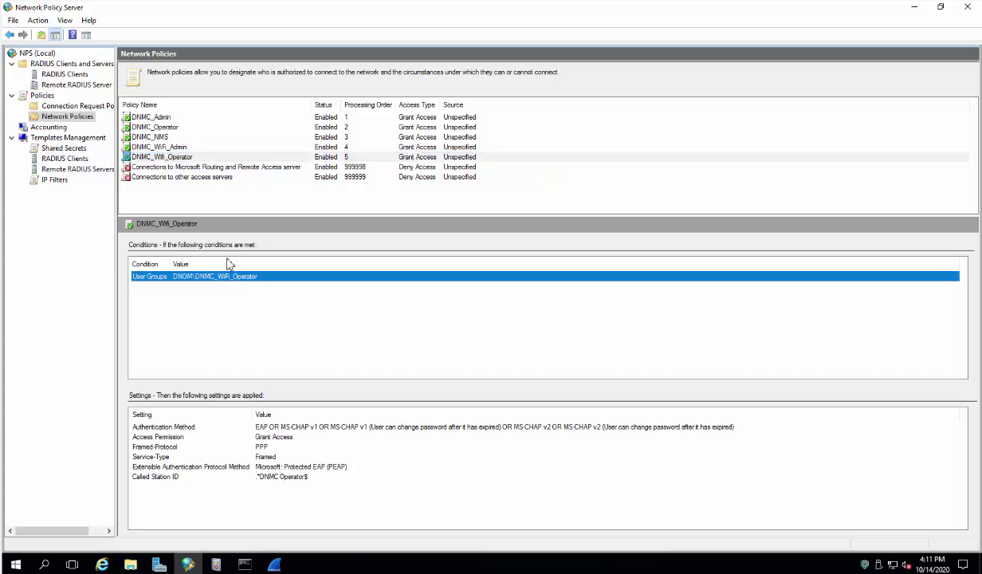
pyautogui.click(182, 158)
pyautogui.click(181, 158)
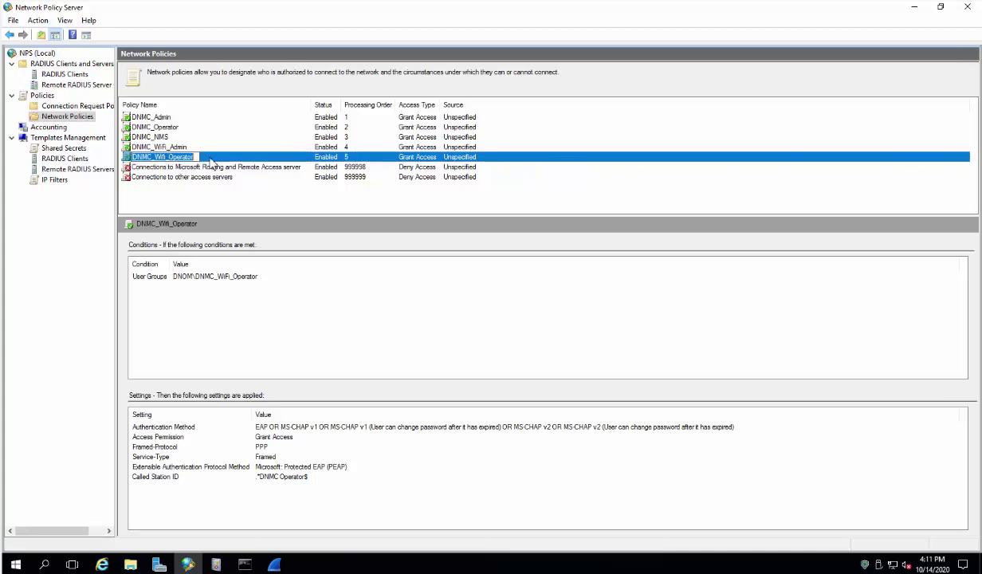
pyautogui.click(182, 174)
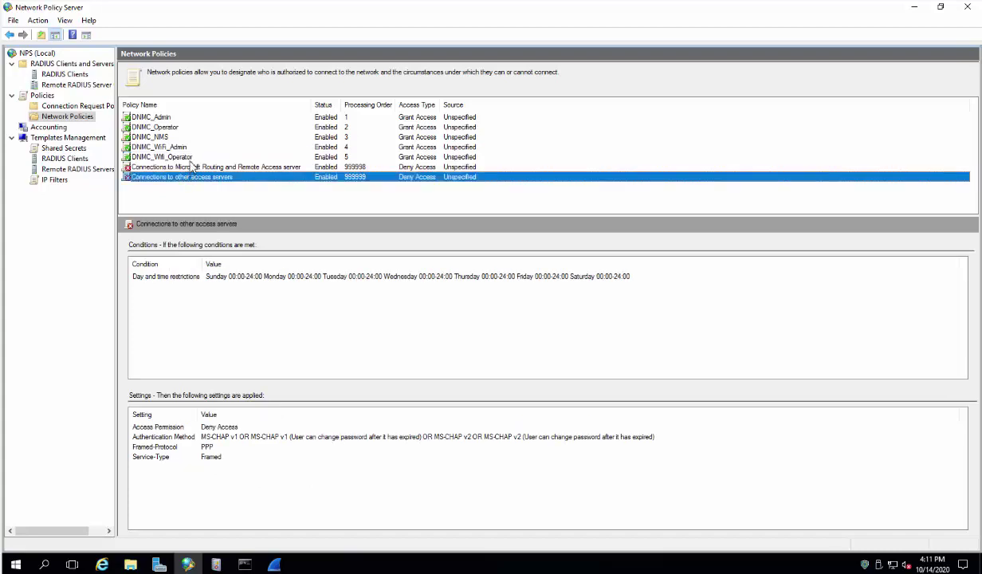
pyautogui.click(179, 148)
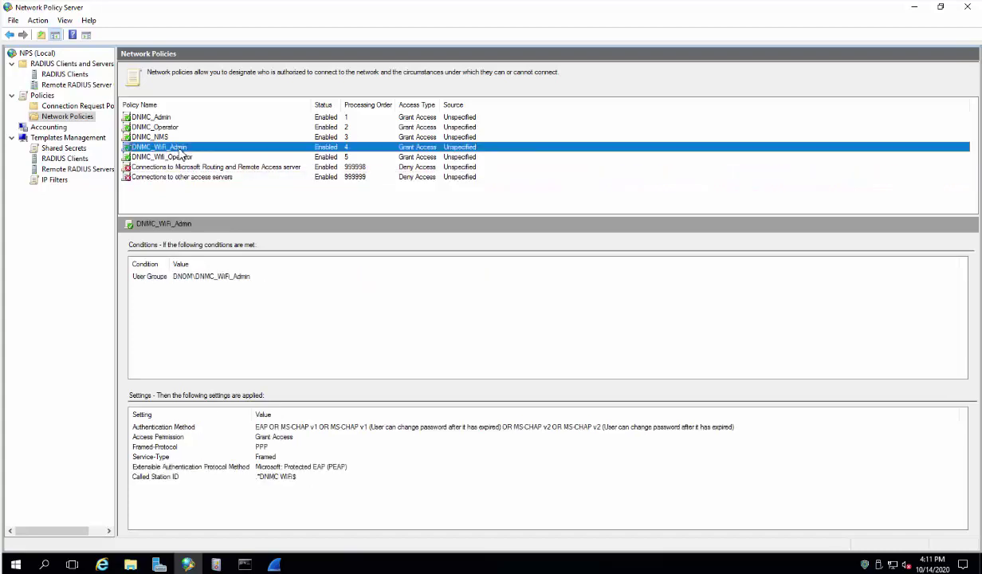
pyautogui.rightClick(174, 150)
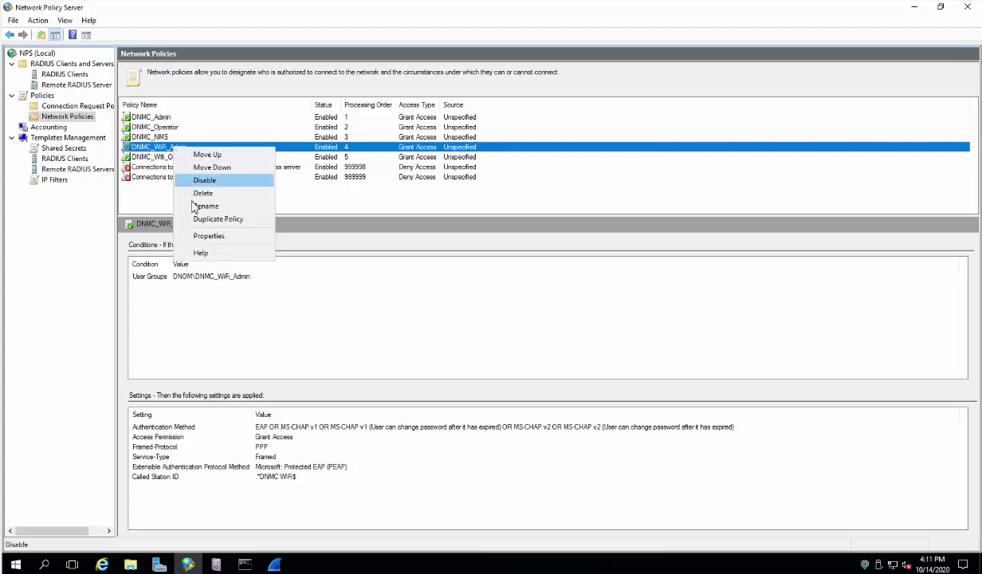
pyautogui.click(205, 233)
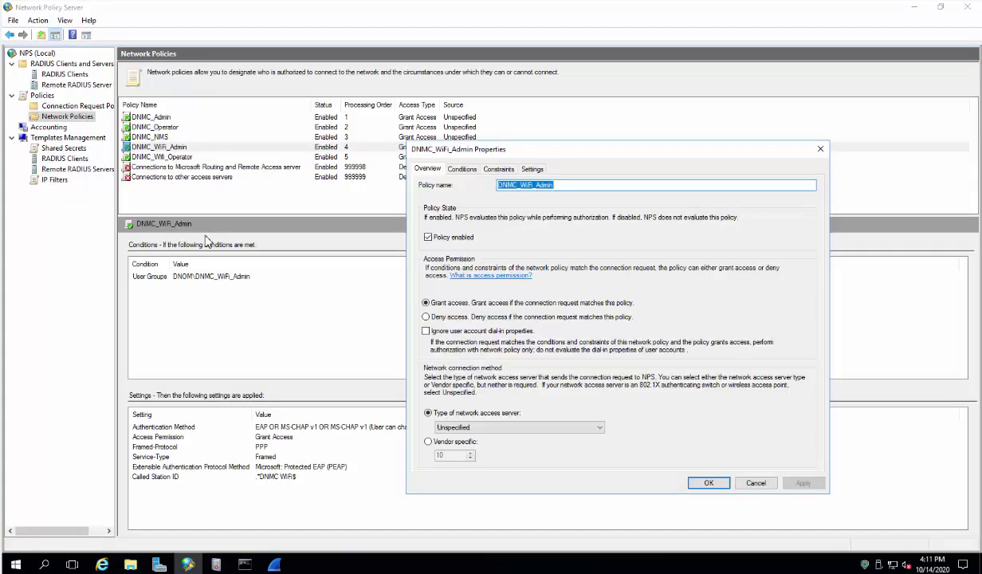
pyautogui.click(462, 170)
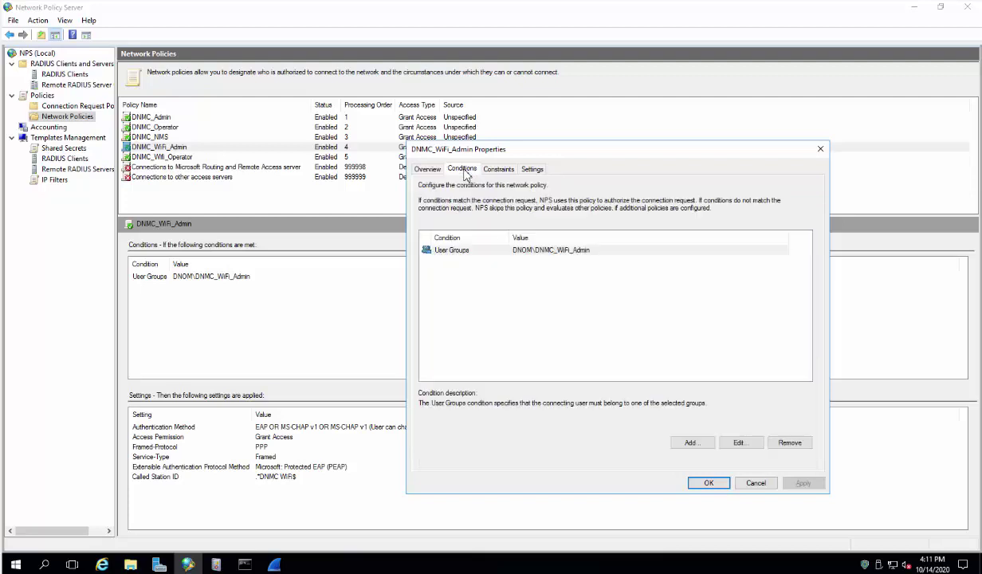
pyautogui.click(559, 251)
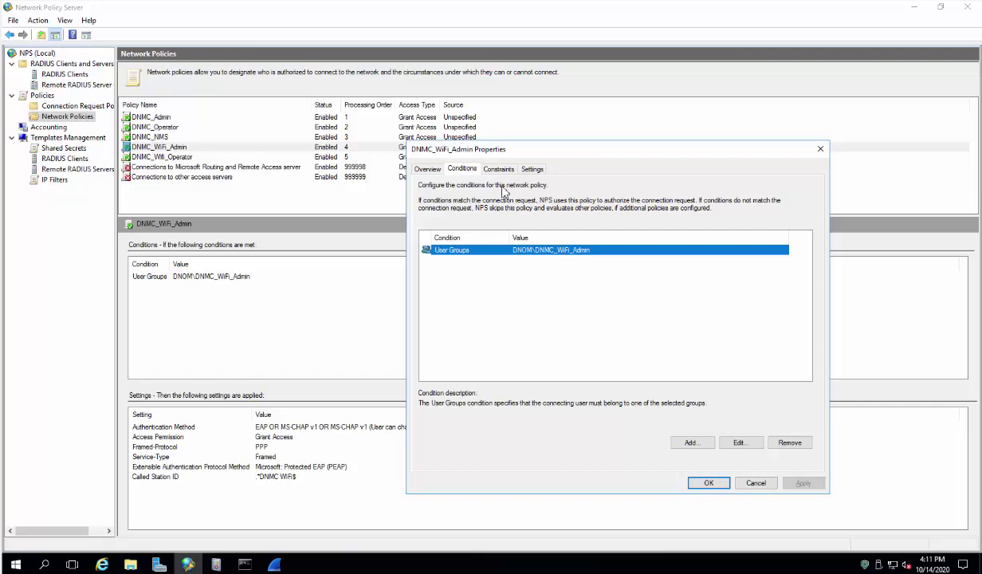
pyautogui.click(486, 168)
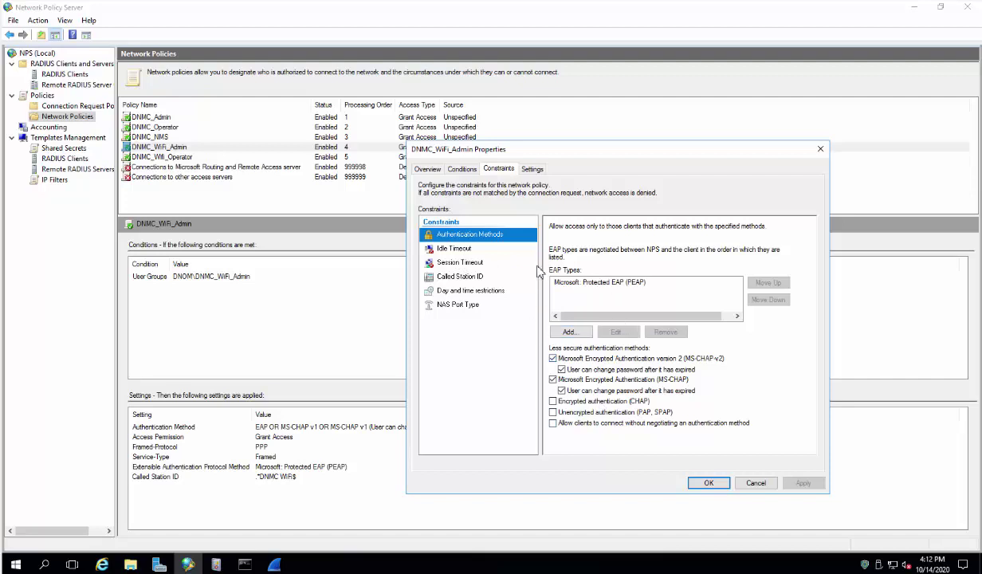
pyautogui.click(448, 247)
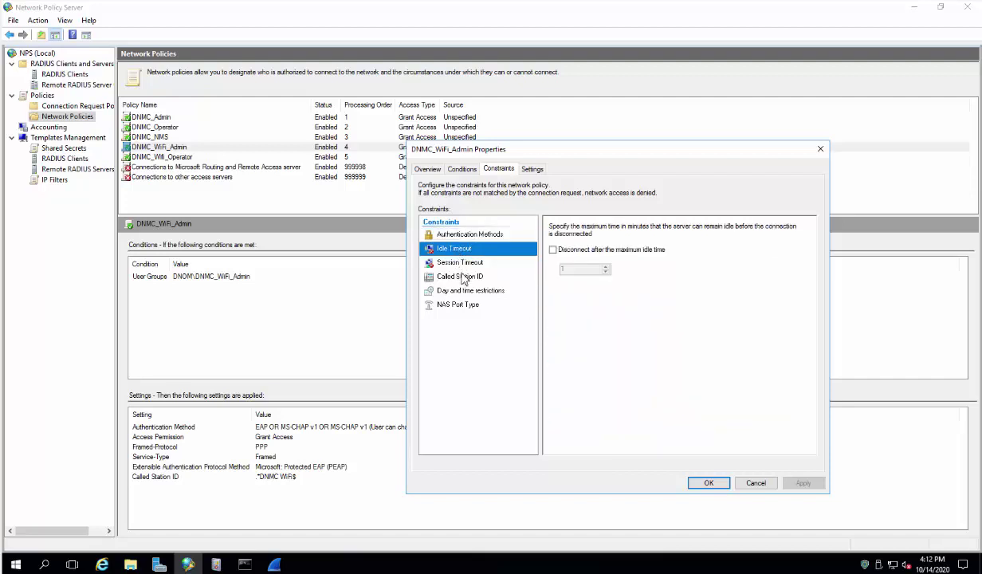
pyautogui.click(448, 275)
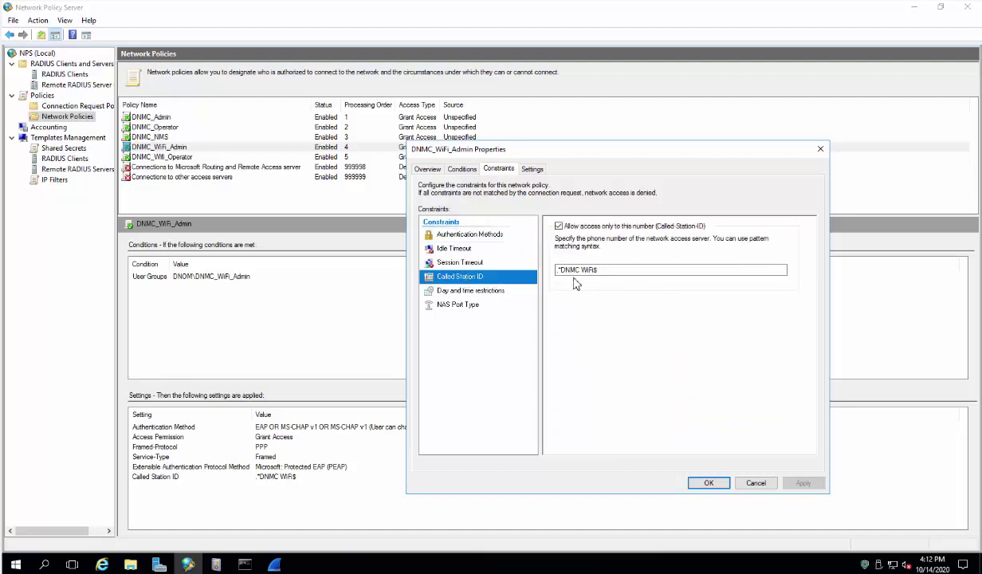
pyautogui.moveTo(562, 270); pyautogui.dragTo(595, 272)
pyautogui.click(606, 270)
pyautogui.moveTo(596, 271); pyautogui.dragTo(564, 283)
pyautogui.click(582, 271)
pyautogui.doubleClick(586, 273)
pyautogui.click(621, 271)
pyautogui.moveTo(615, 271); pyautogui.dragTo(515, 267)
pyautogui.click(608, 272)
pyautogui.hotkey('ctrl', 'a')
pyautogui.click(756, 486)
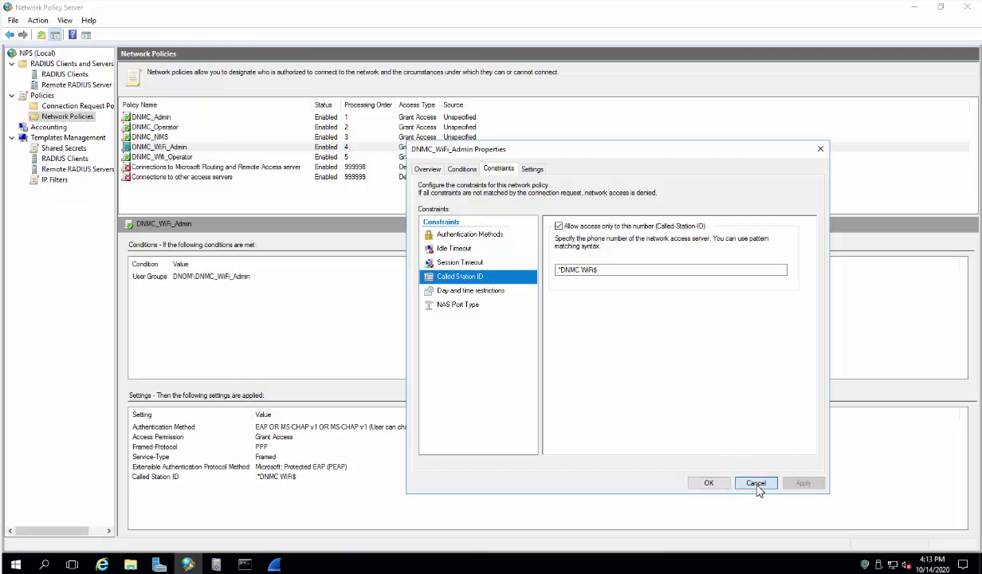
# - Open DNMC_WiFi_Operator's properties and check its Called Station ID constraint *DNMC Operator$
pyautogui.click(158, 159)
pyautogui.rightClick(159, 160)
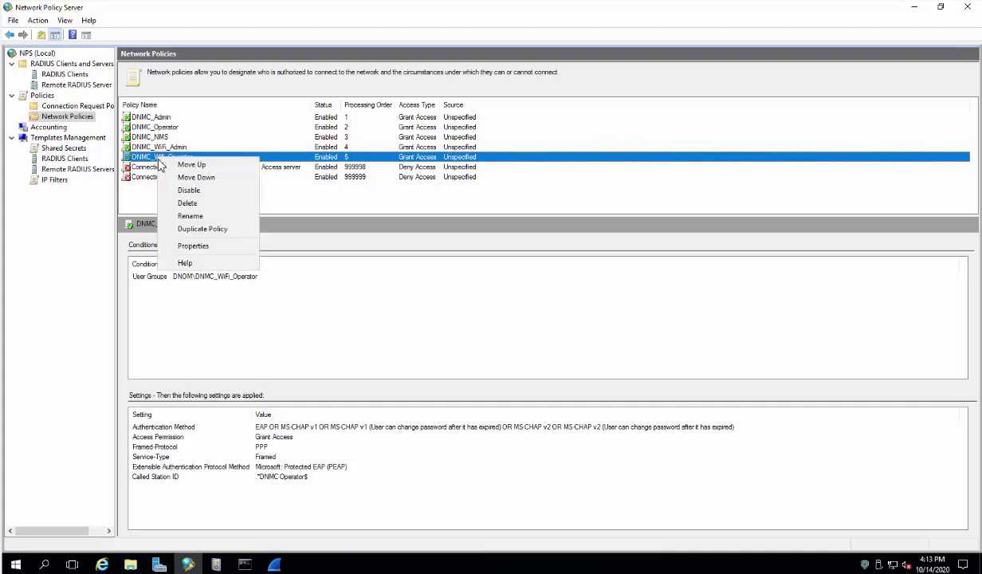
pyautogui.click(198, 246)
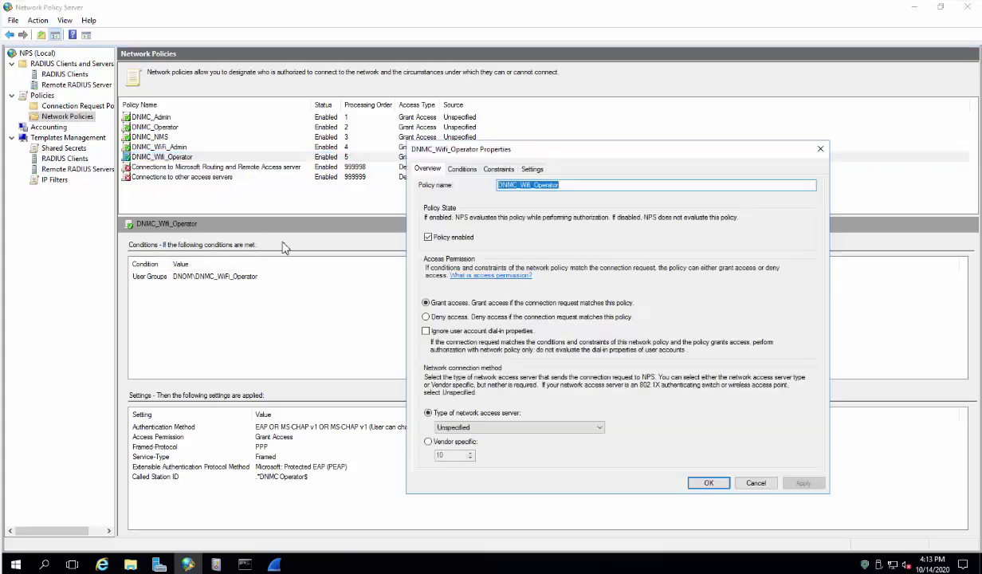
pyautogui.click(494, 168)
pyautogui.click(468, 278)
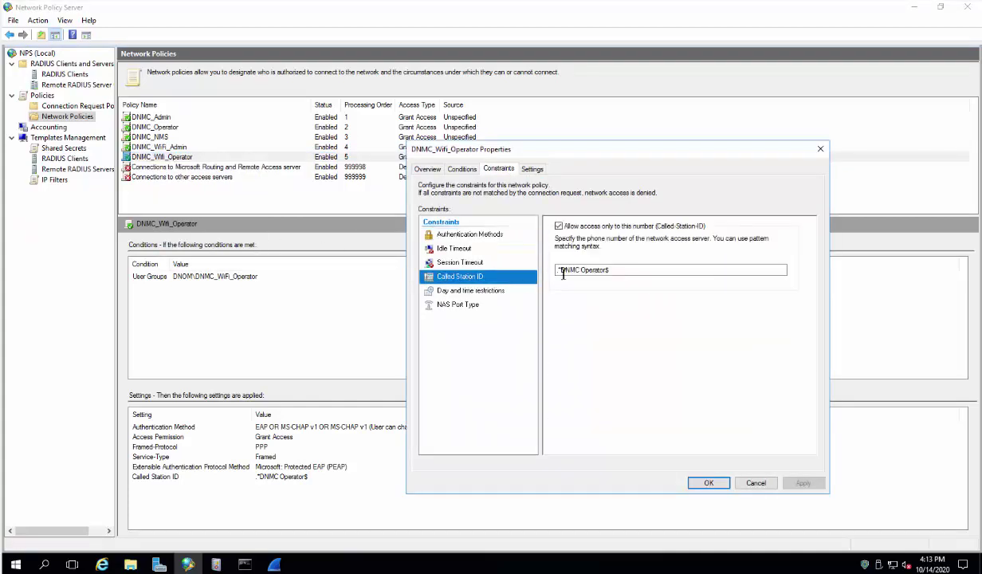
pyautogui.moveTo(606, 270); pyautogui.dragTo(563, 271)
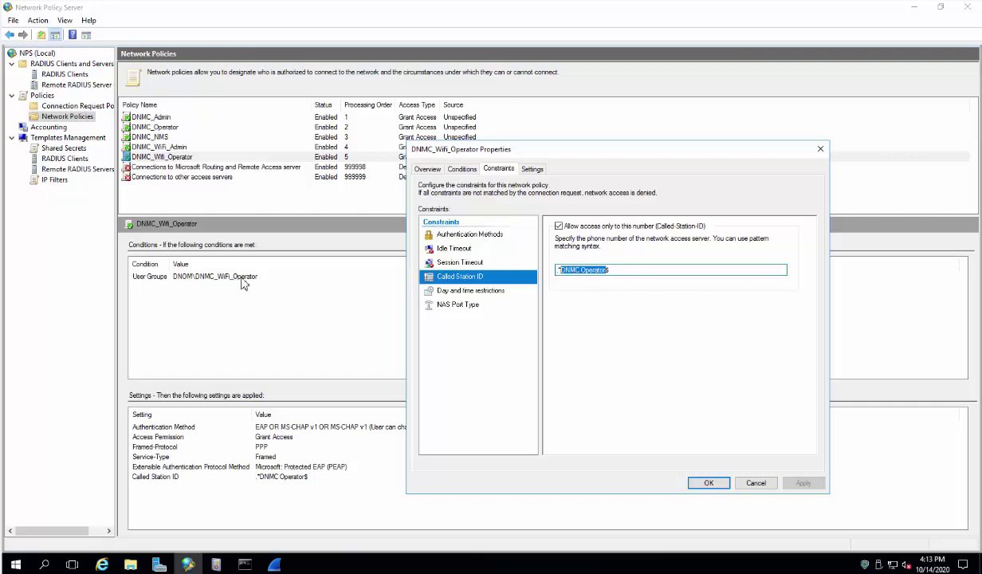
pyautogui.click(581, 271)
pyautogui.moveTo(605, 271); pyautogui.dragTo(555, 270)
pyautogui.click(617, 270)
# - Review each Settings page, confirm no vendor-specific attributes, and cancel the properties
pyautogui.click(532, 170)
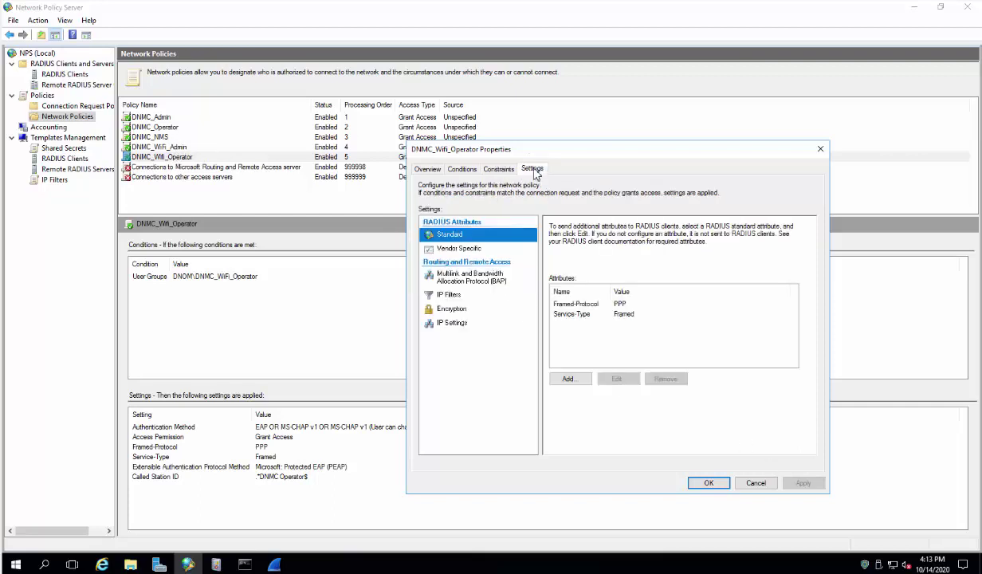
pyautogui.click(473, 251)
pyautogui.click(459, 277)
pyautogui.click(443, 295)
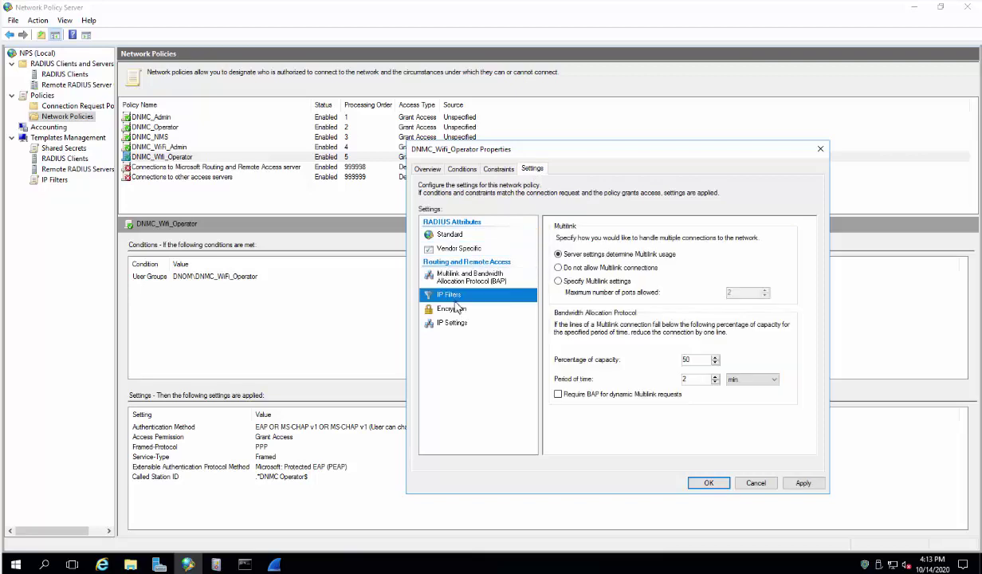
pyautogui.click(455, 313)
pyautogui.click(452, 322)
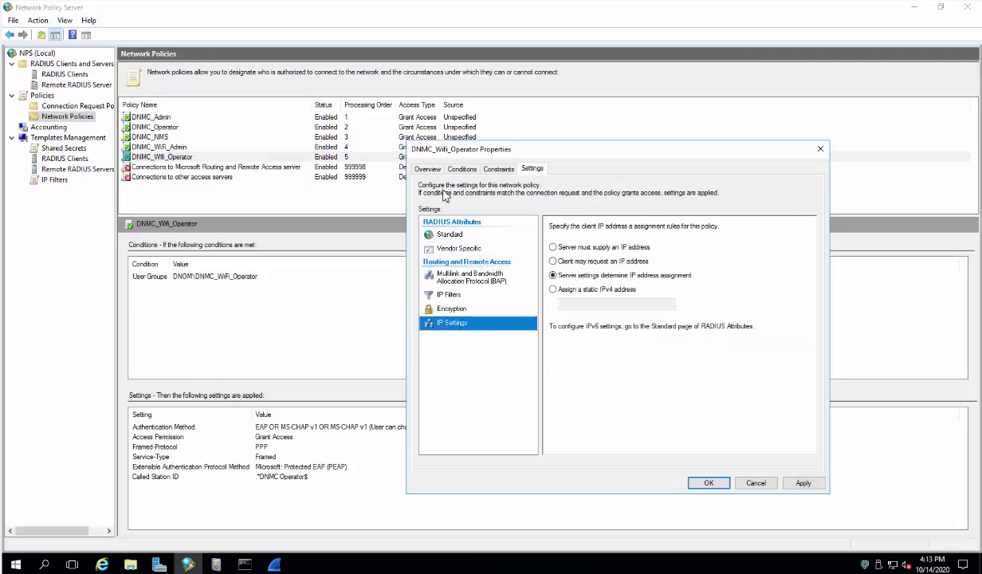
pyautogui.click(435, 171)
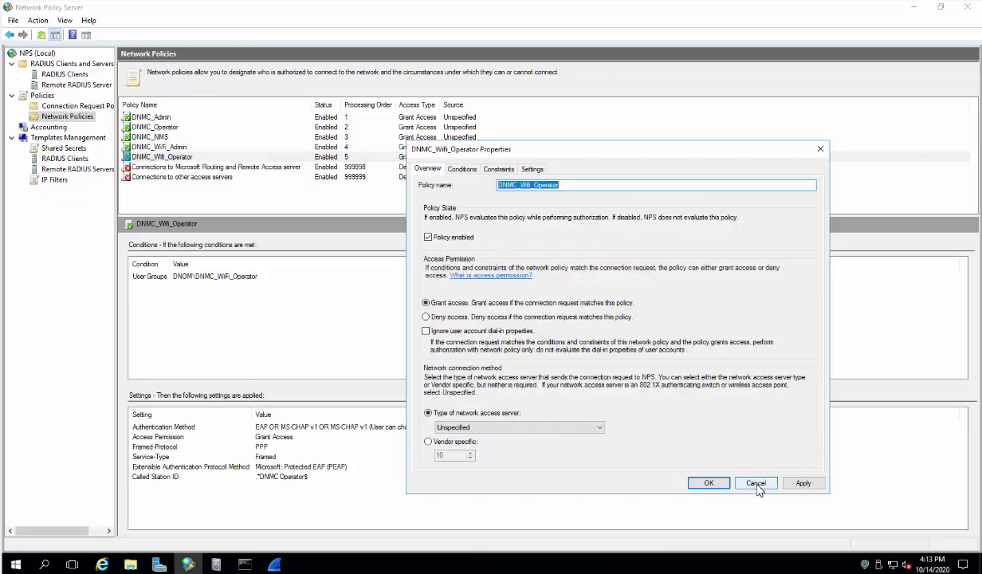
pyautogui.click(532, 169)
pyautogui.click(460, 248)
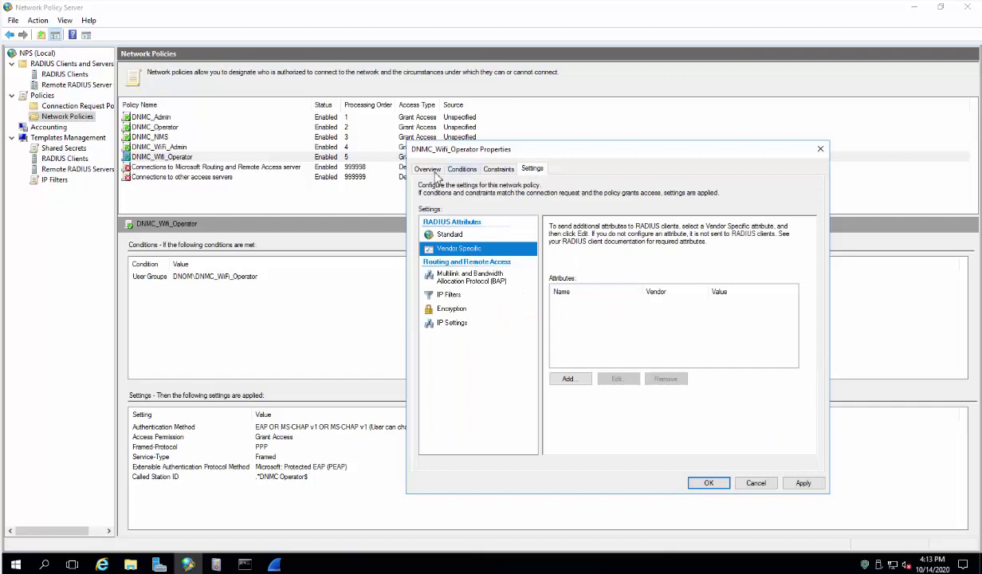
pyautogui.click(427, 168)
pyautogui.click(756, 483)
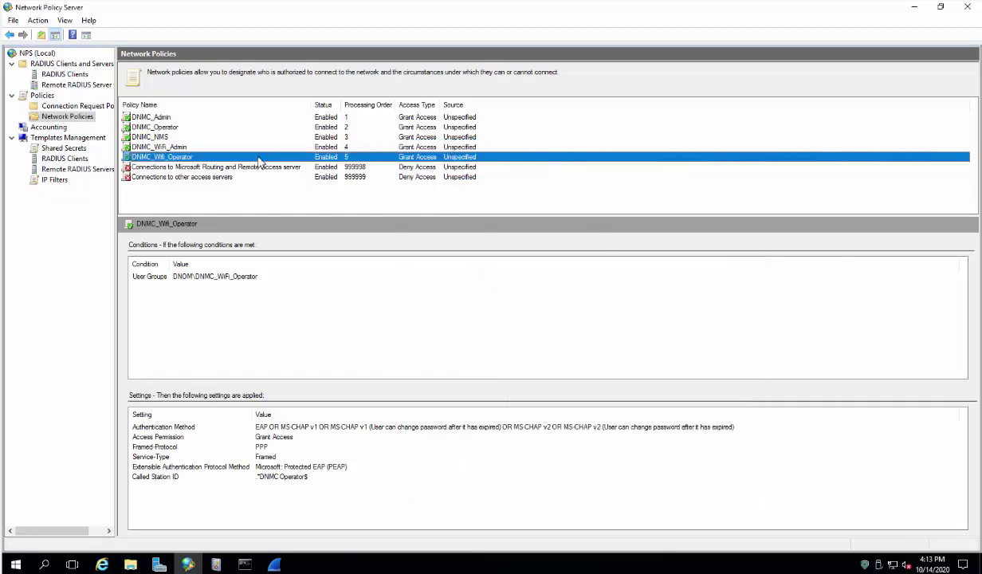